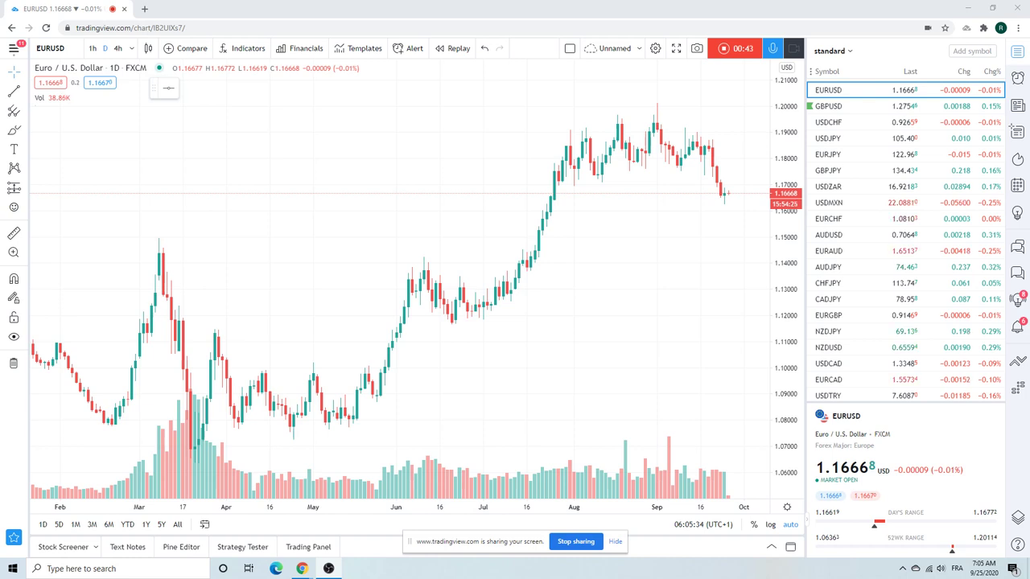
Load the ES1! S&P 500 E-mini futures daily chart and zoom to roughly April–October
scroll(903, 208, down, 2)
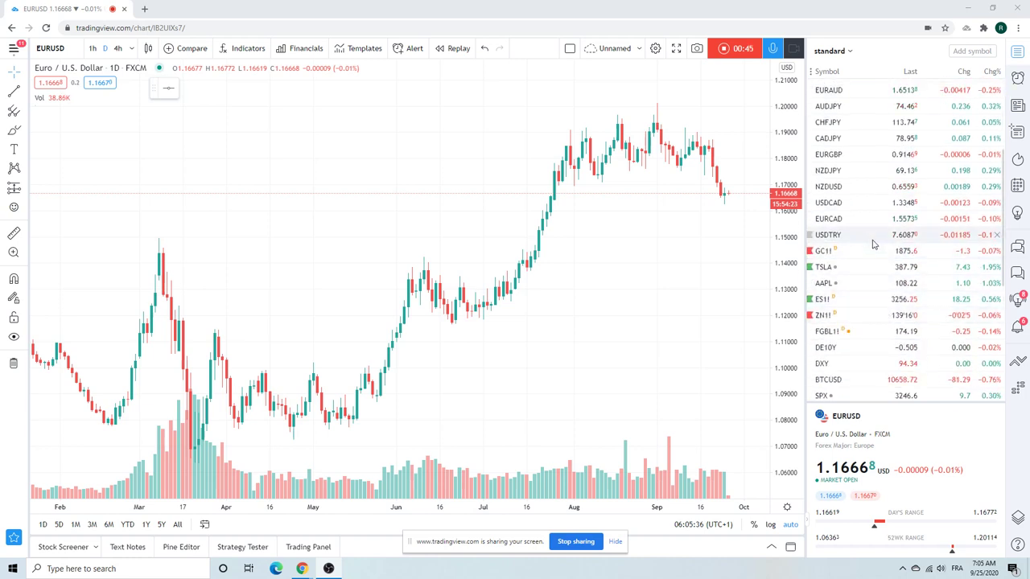
scroll(872, 243, down, 2)
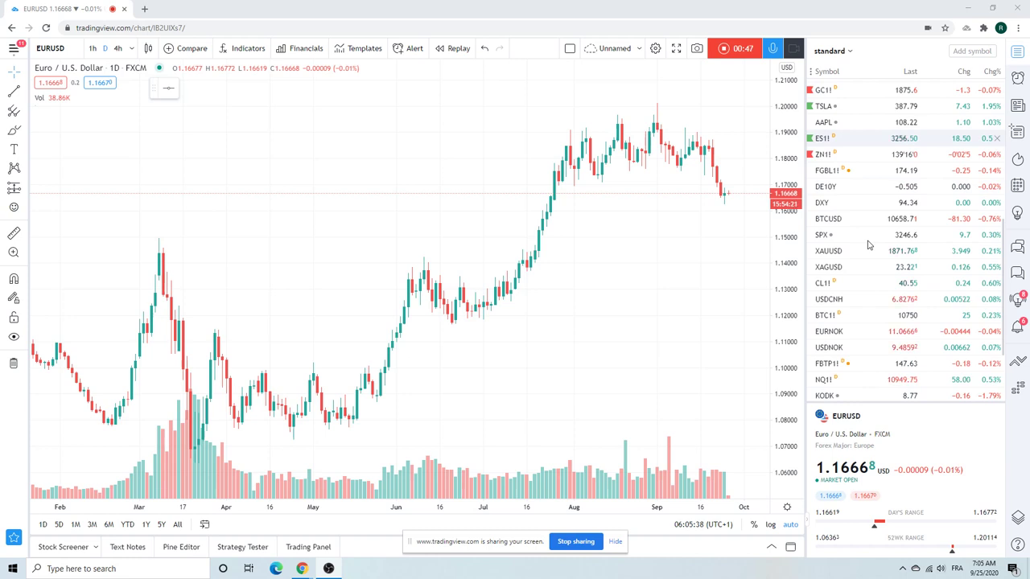
scroll(868, 244, down, 1)
scroll(866, 245, up, 2)
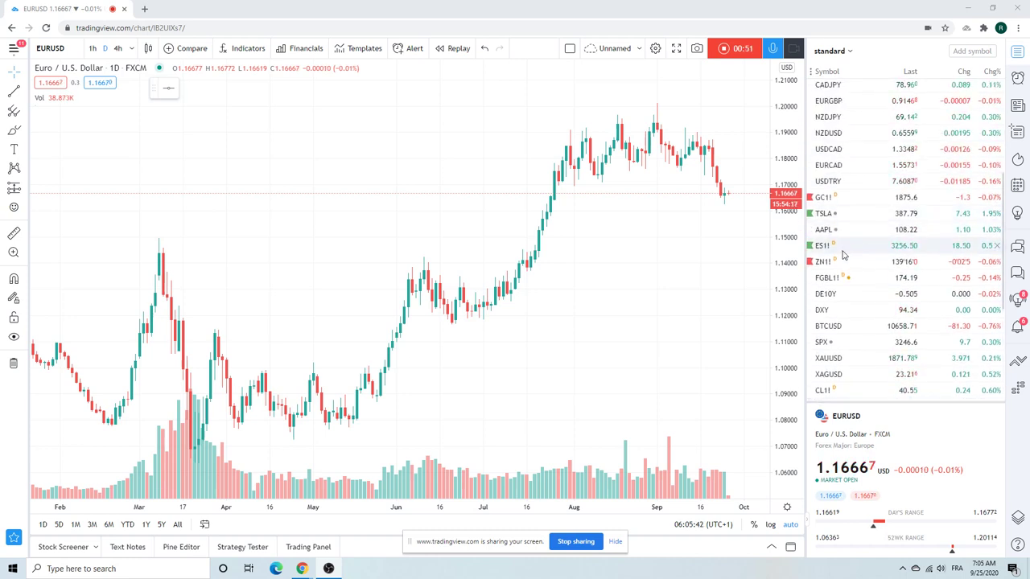
click(840, 247)
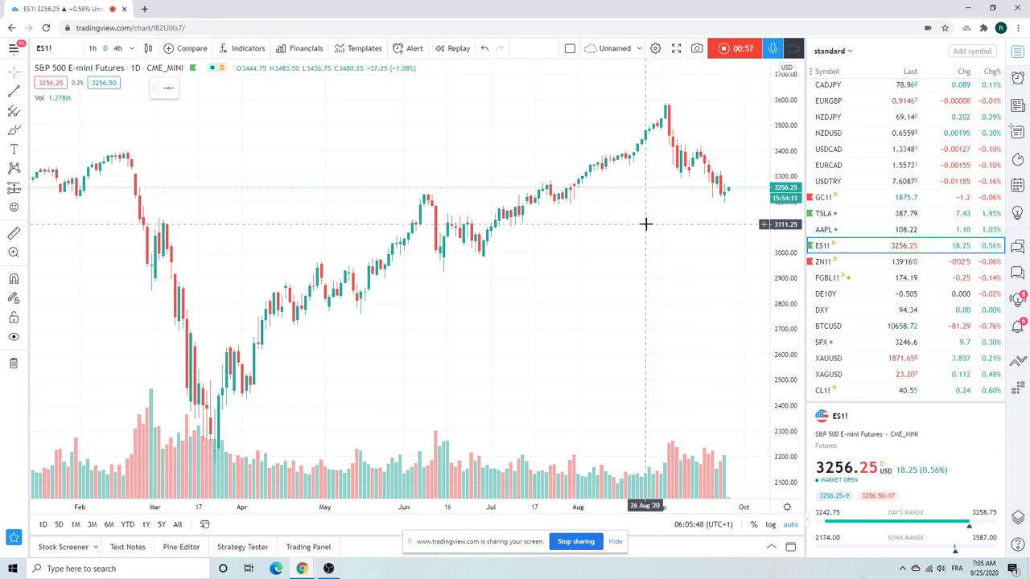
scroll(648, 223, up, 2)
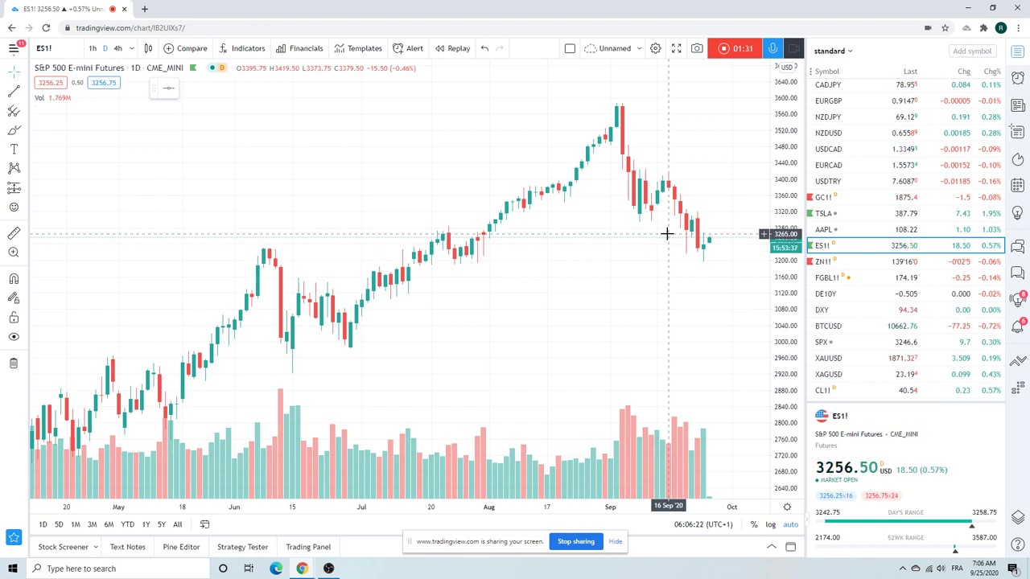
scroll(896, 237, up, 5)
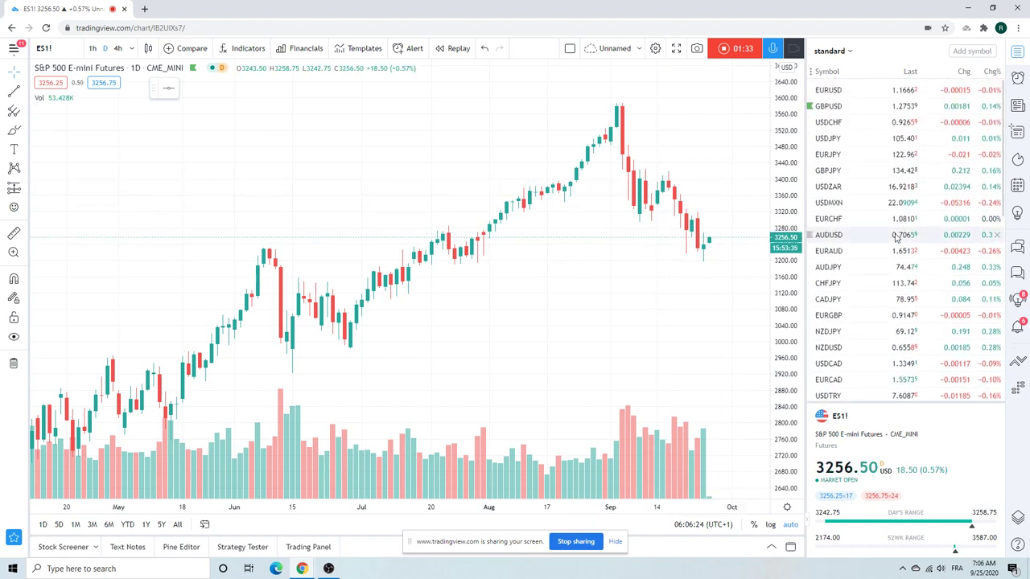
Put EURUSD on 1-hour candles, zoom out, and hide the volume bars
click(829, 90)
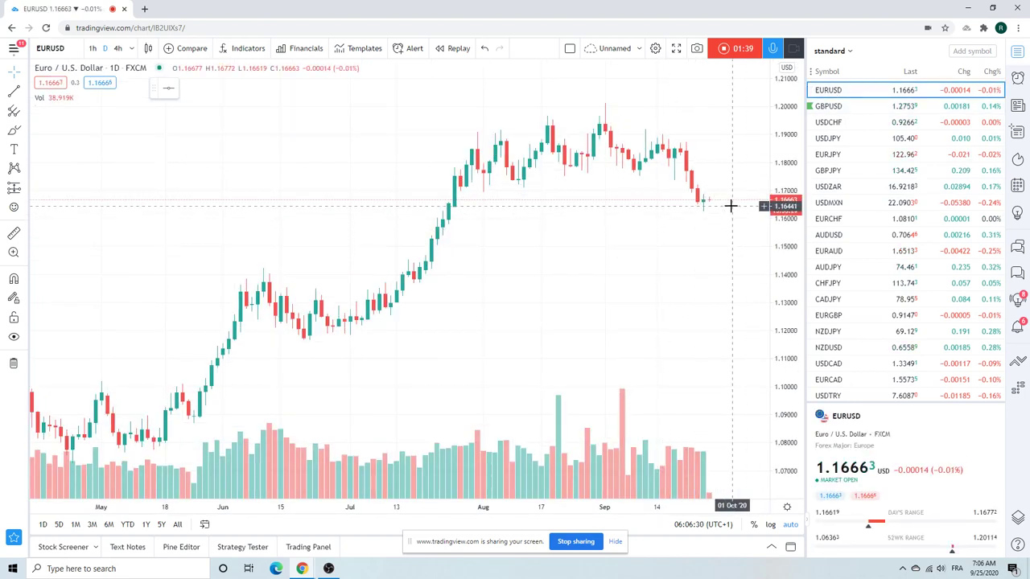
click(93, 49)
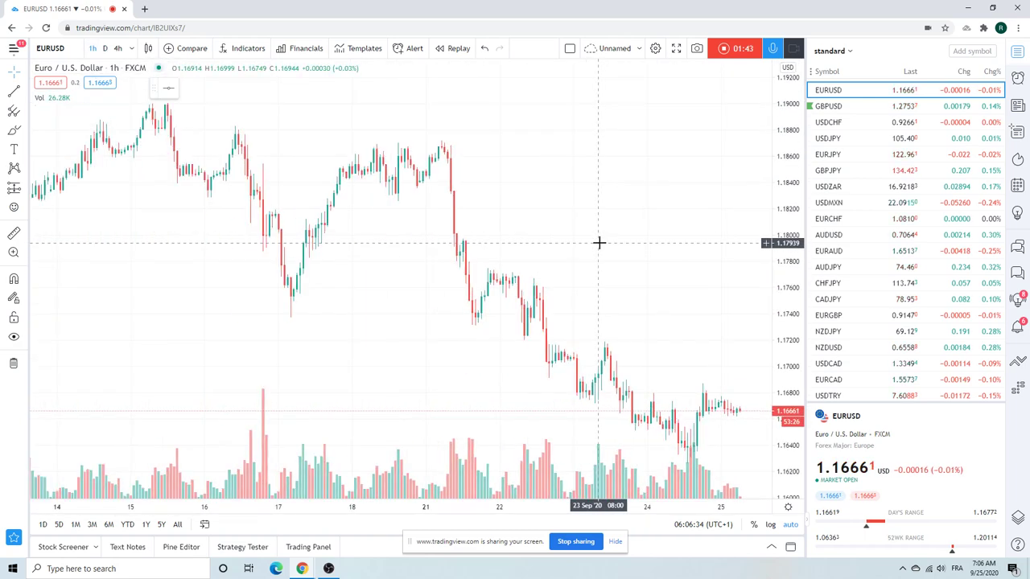
scroll(599, 242, down, 4)
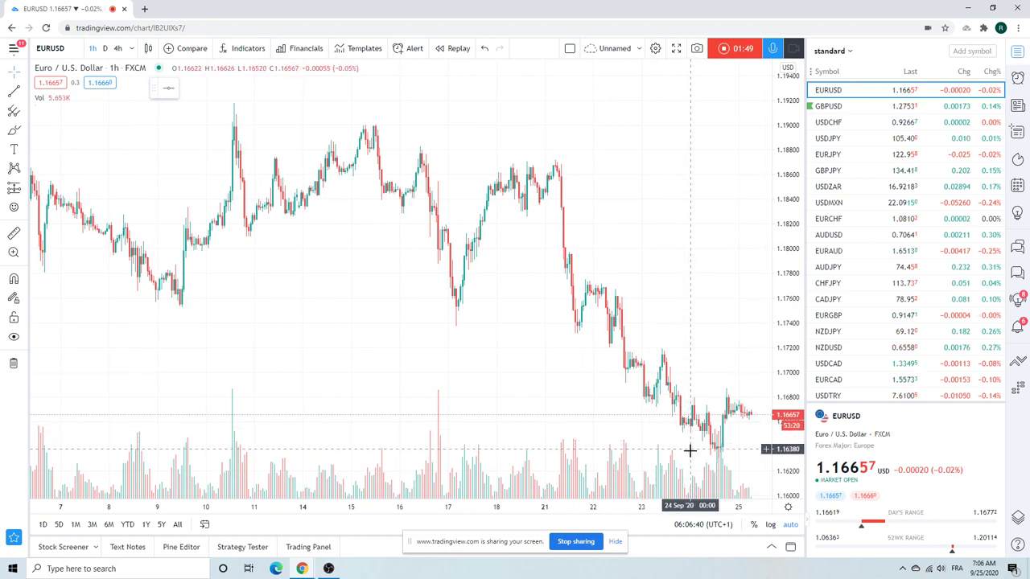
click(54, 97)
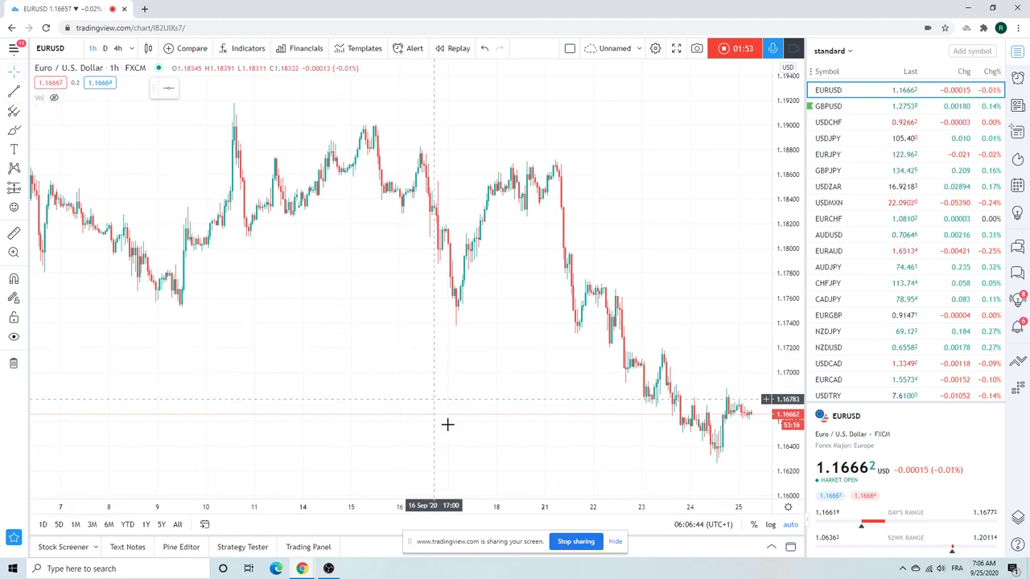
mouse_move(458, 465)
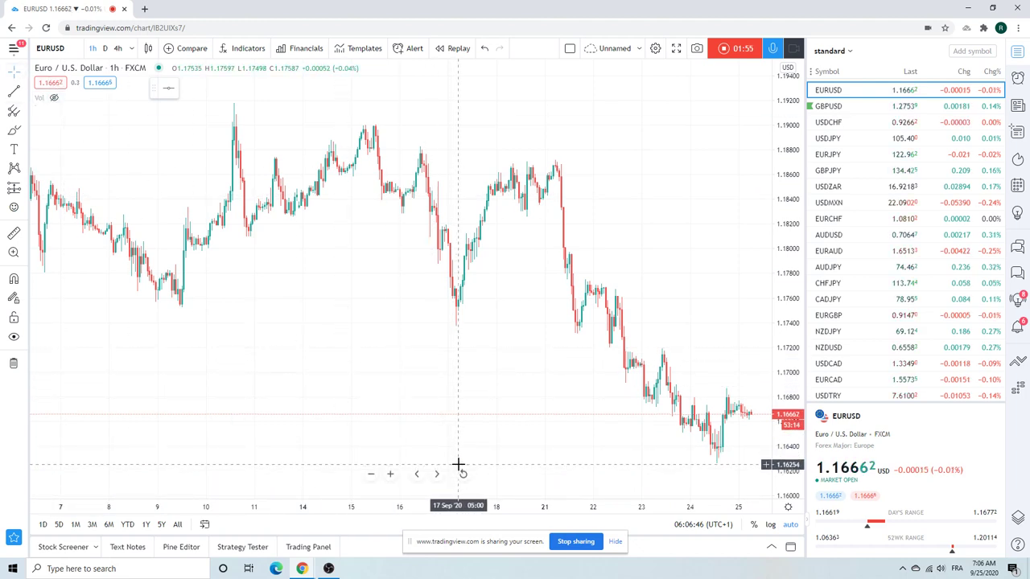
Switch EURUSD to 4-hour candles and zoom to mid-August through late September
click(104, 49)
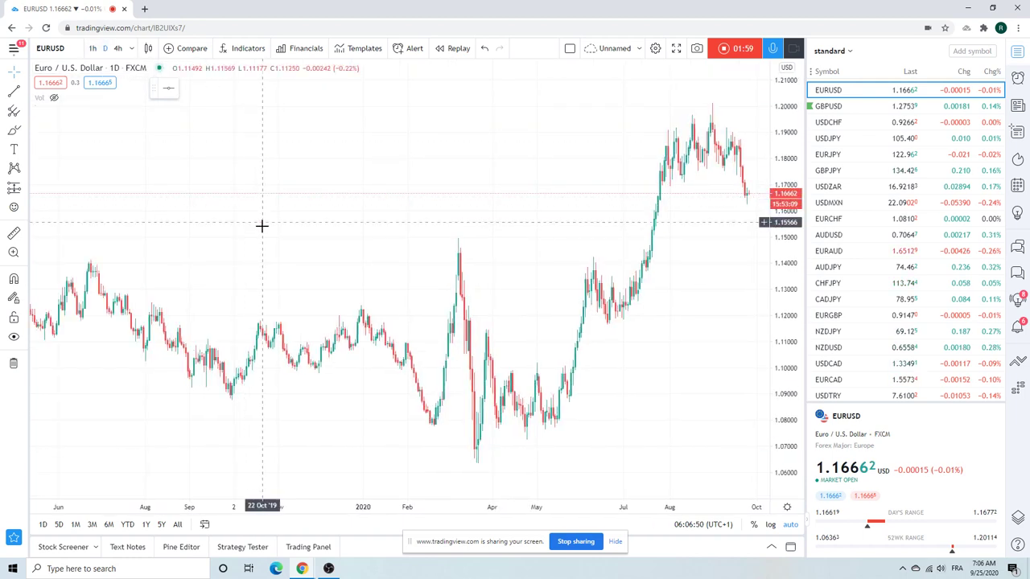
scroll(263, 232, up, 5)
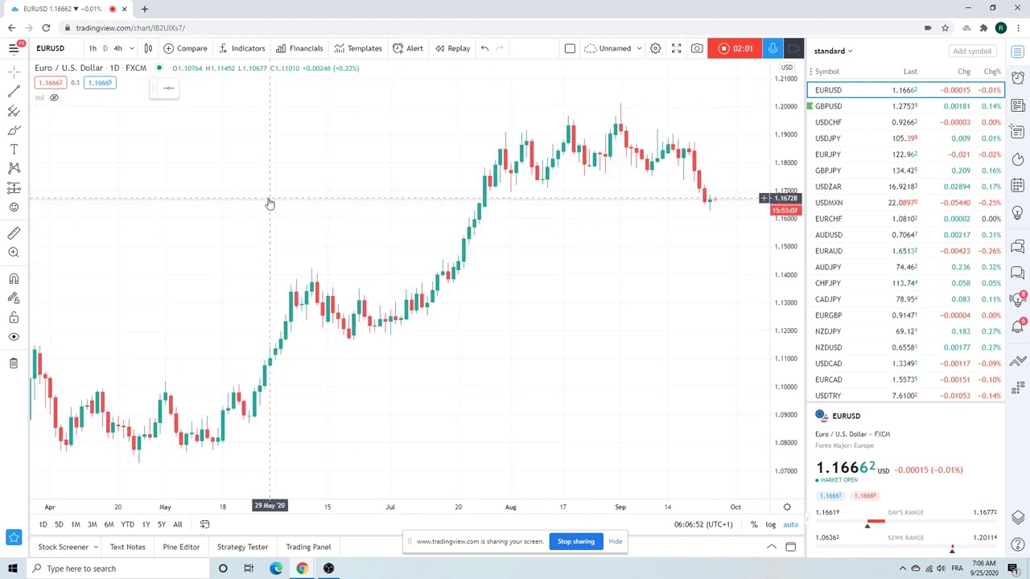
click(117, 49)
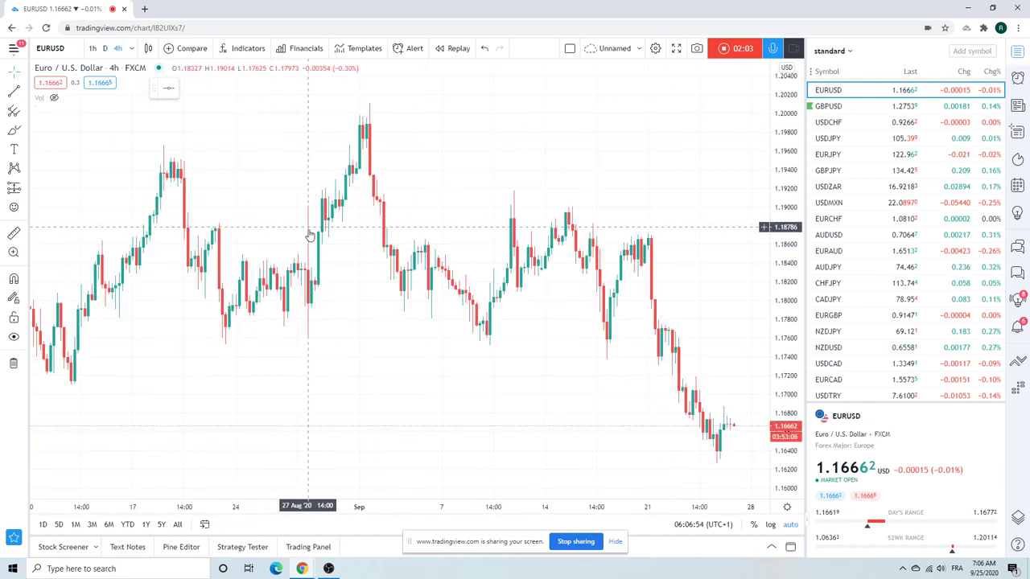
scroll(318, 234, down, 3)
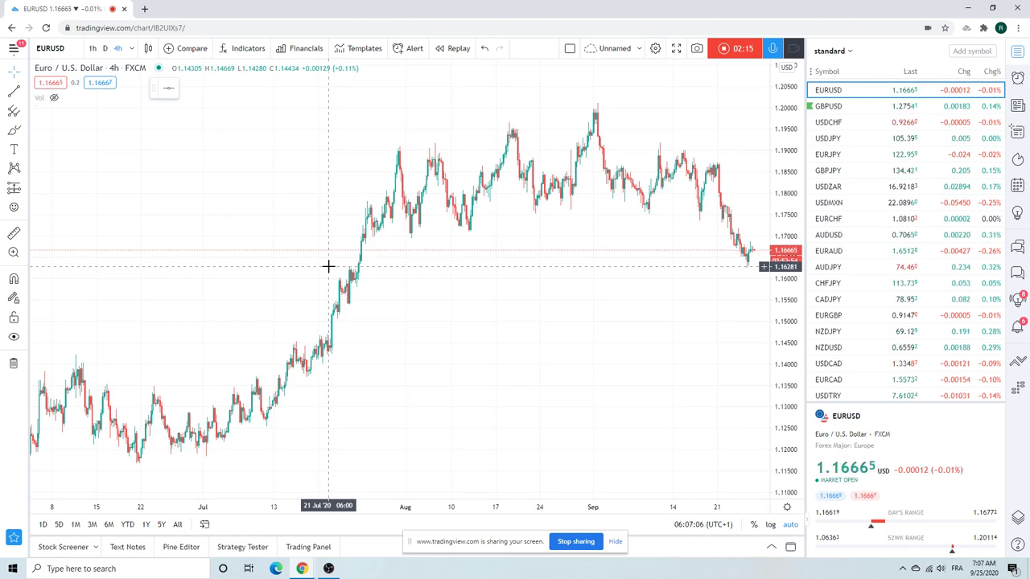
scroll(328, 266, up, 4)
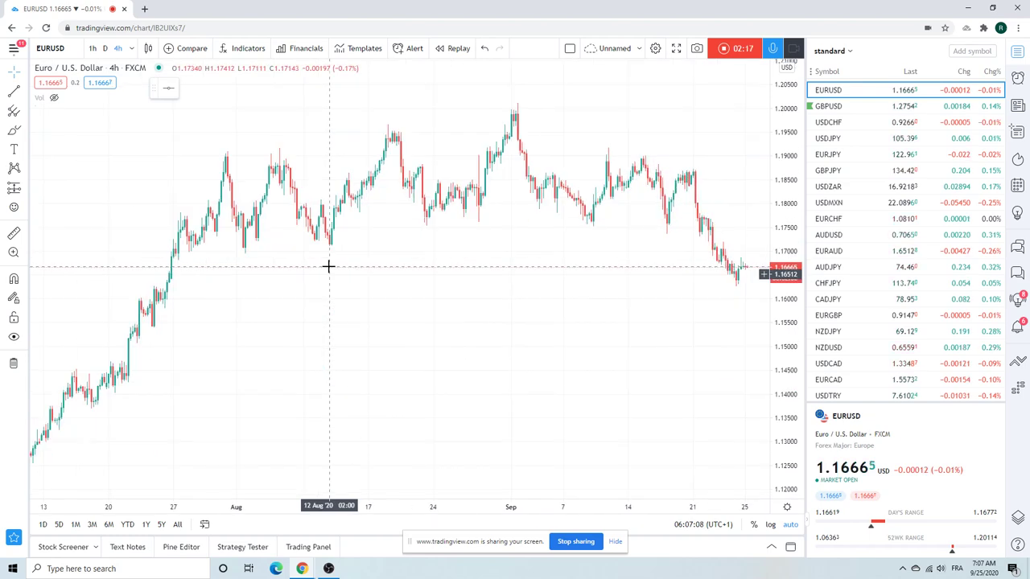
scroll(328, 266, down, 2)
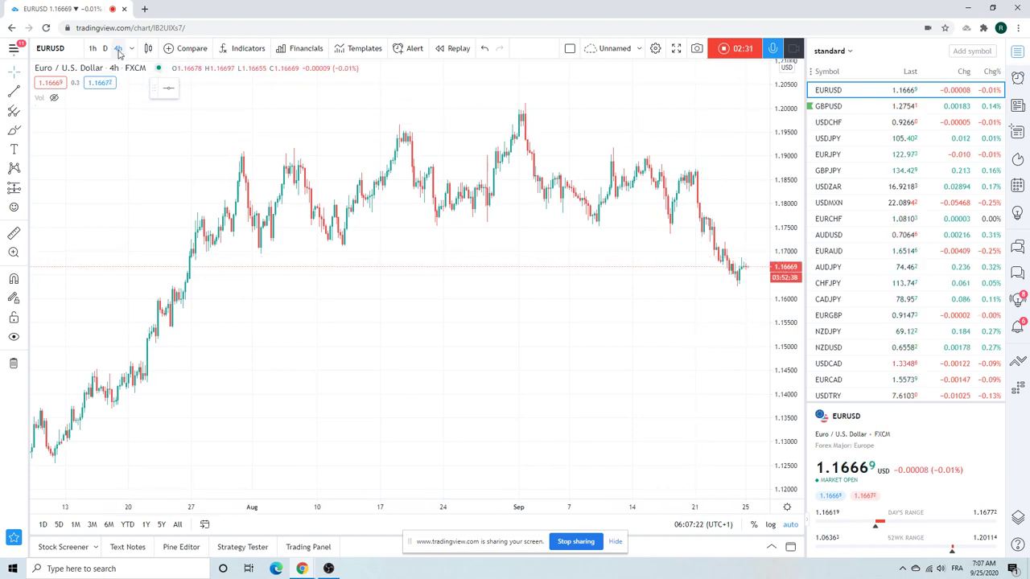
scroll(418, 327, up, 3)
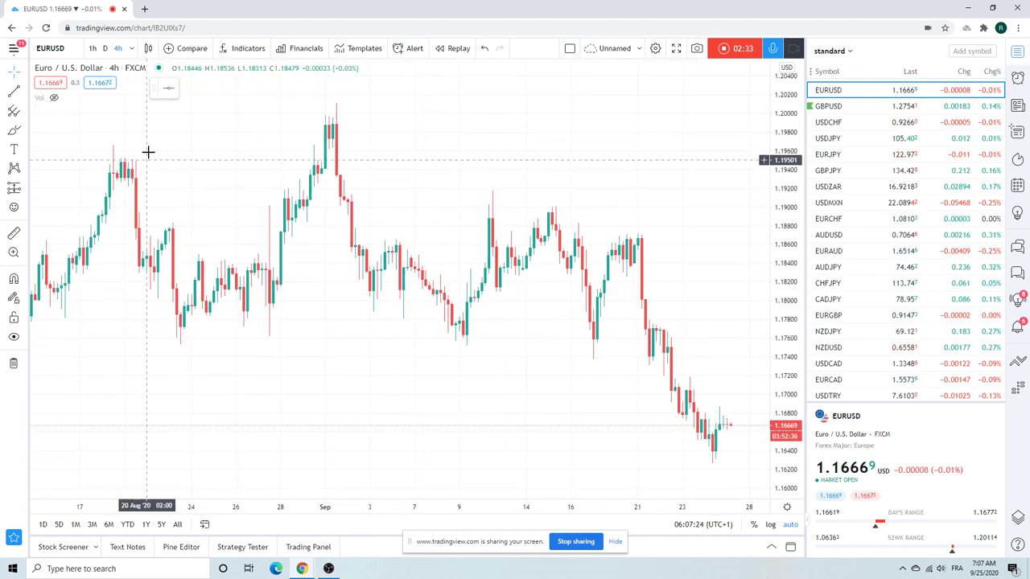
Put EURUSD back on daily candles, then step down the watchlist to GBPUSD
click(104, 50)
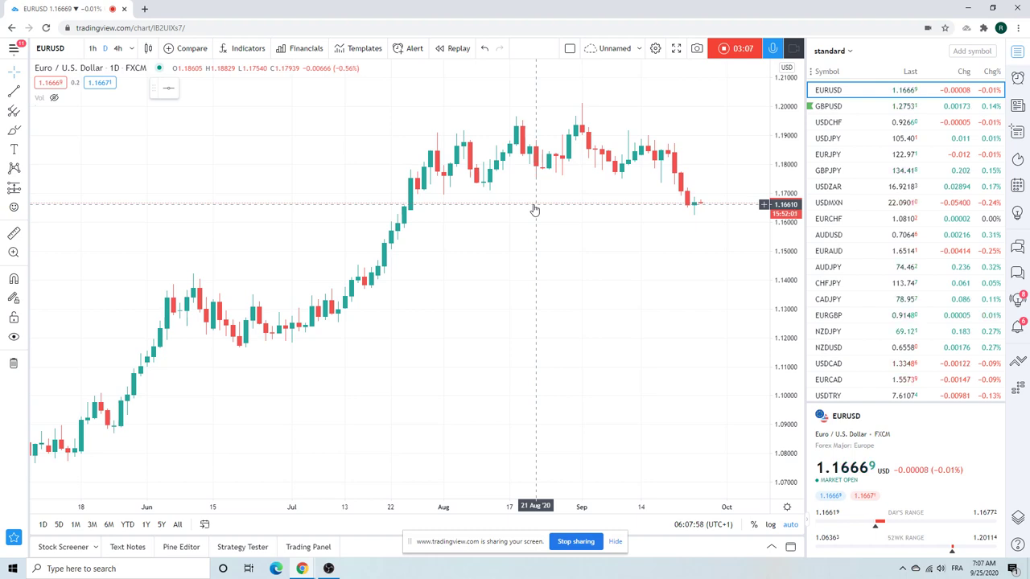
scroll(534, 210, up, 2)
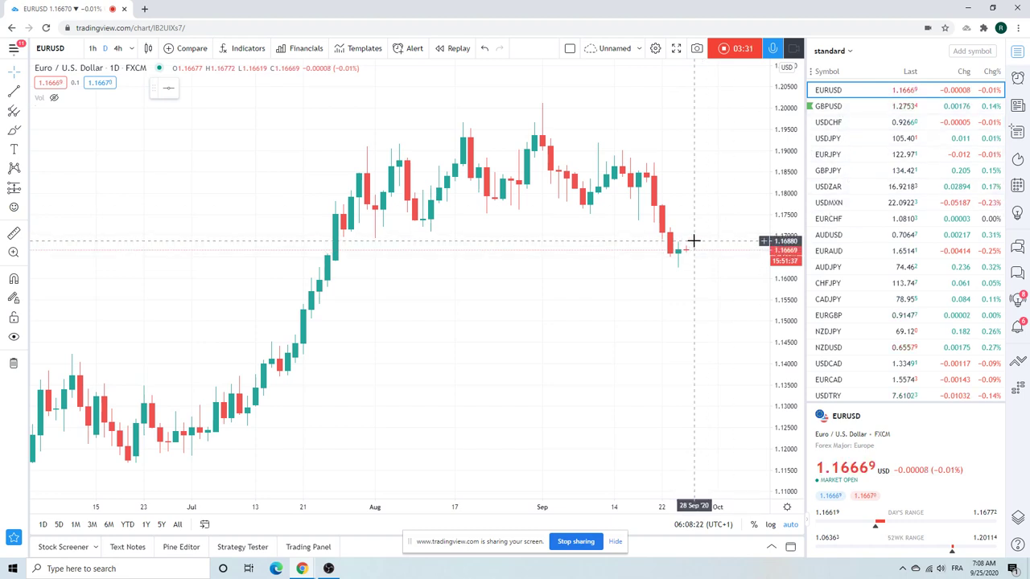
key(Down)
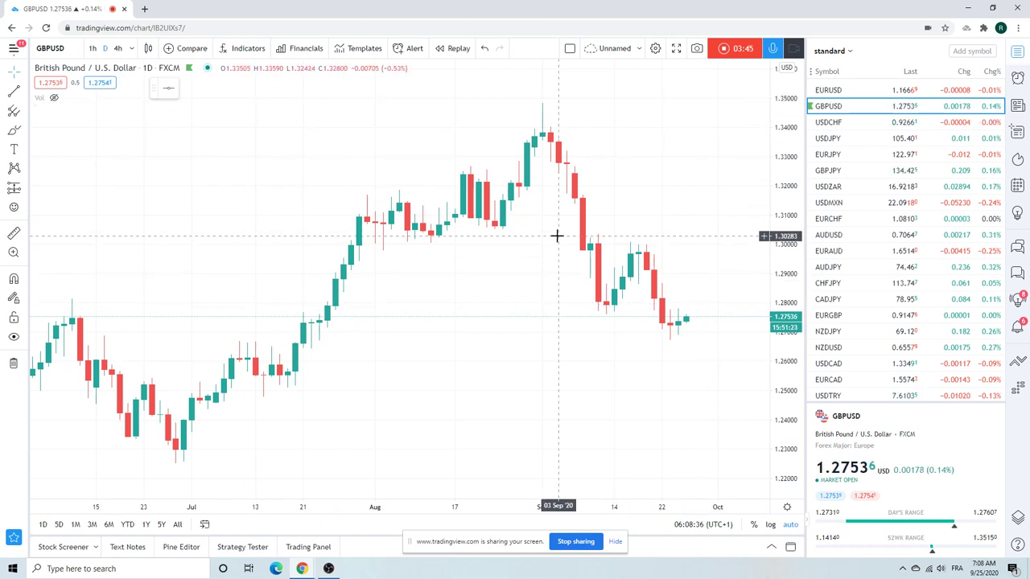
click(92, 48)
scroll(451, 182, down, 3)
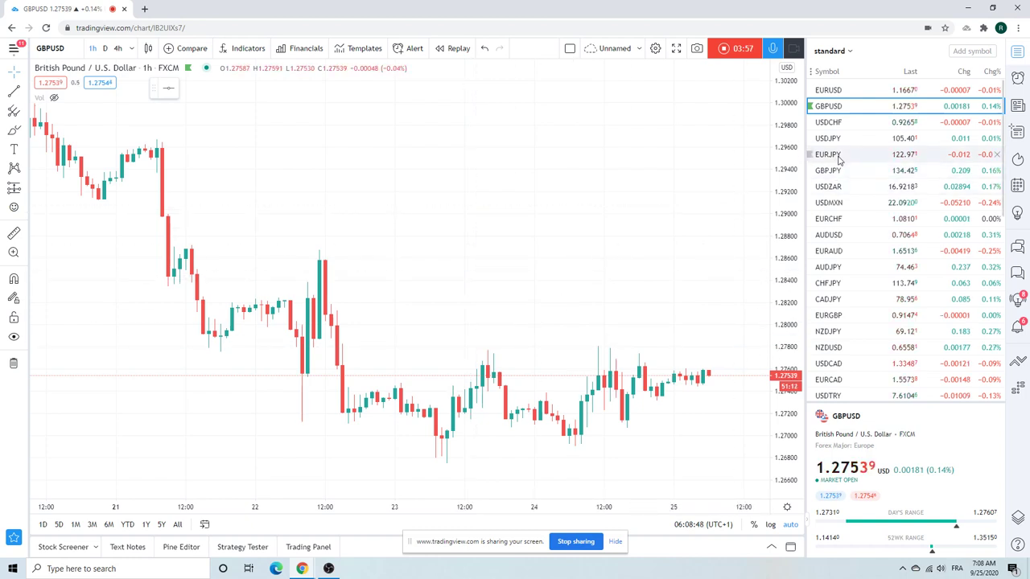
click(832, 123)
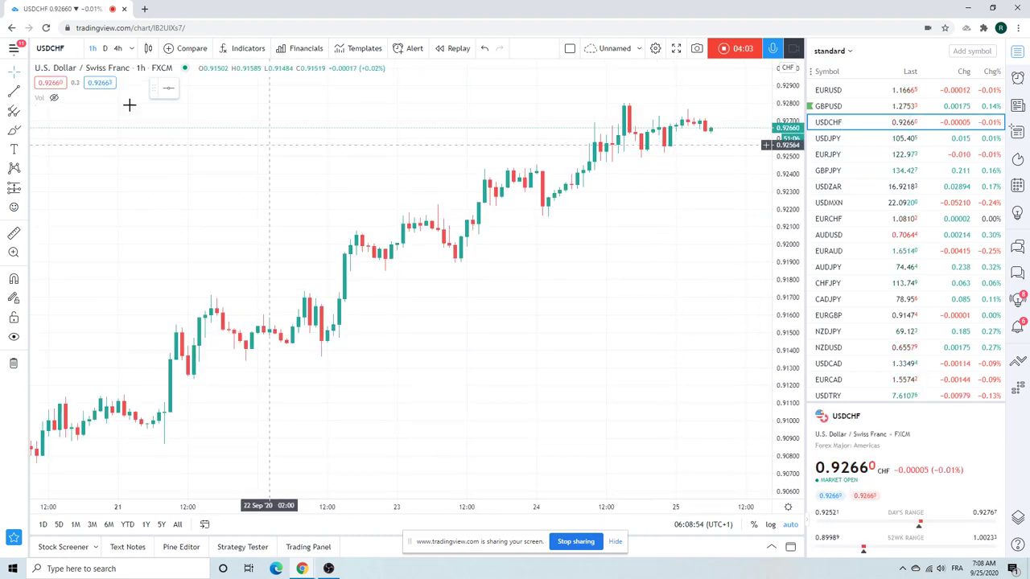
Draw an extended trend line on USDCHF from the 21 Sep low to the latest candles
click(25, 93)
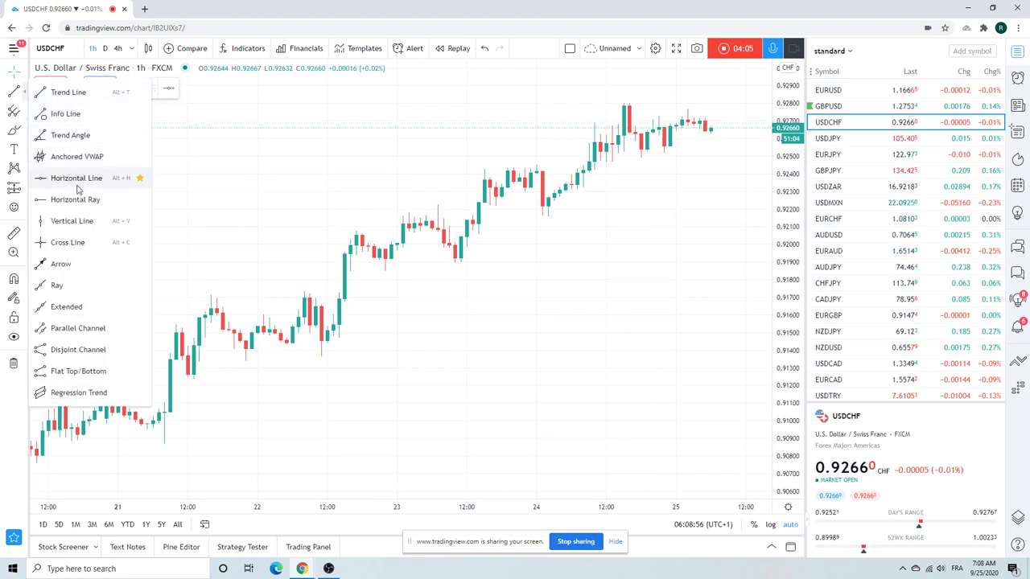
click(78, 308)
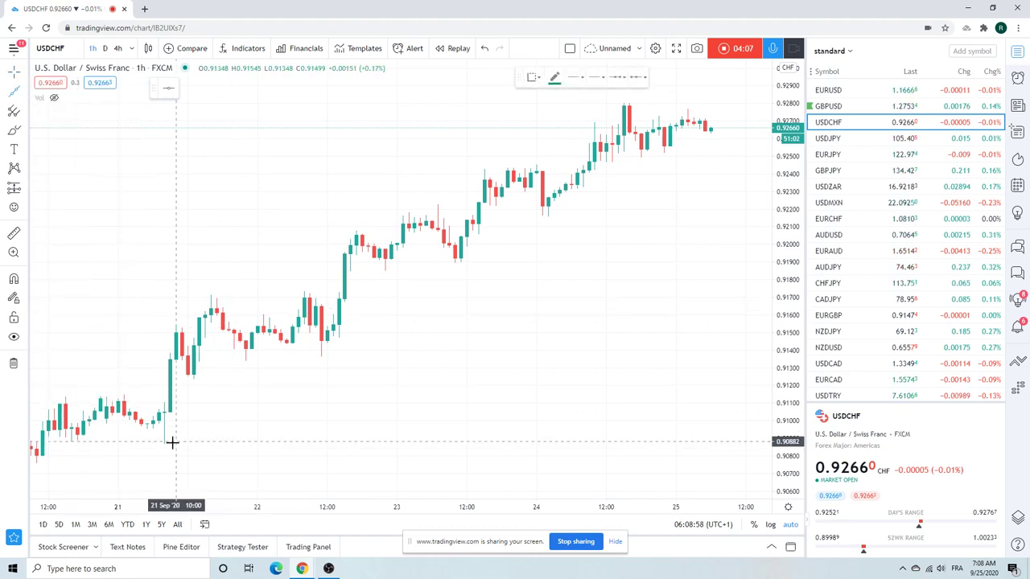
drag(164, 445, 380, 383)
drag(433, 353, 726, 124)
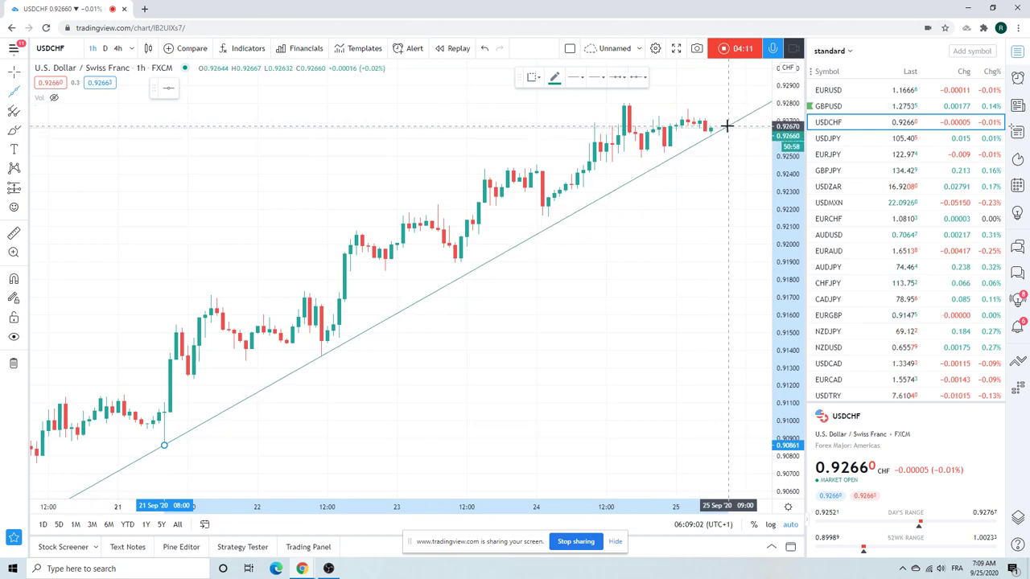
Zoom around the new trend line and switch USDCHF to daily candles
scroll(420, 227, down, 5)
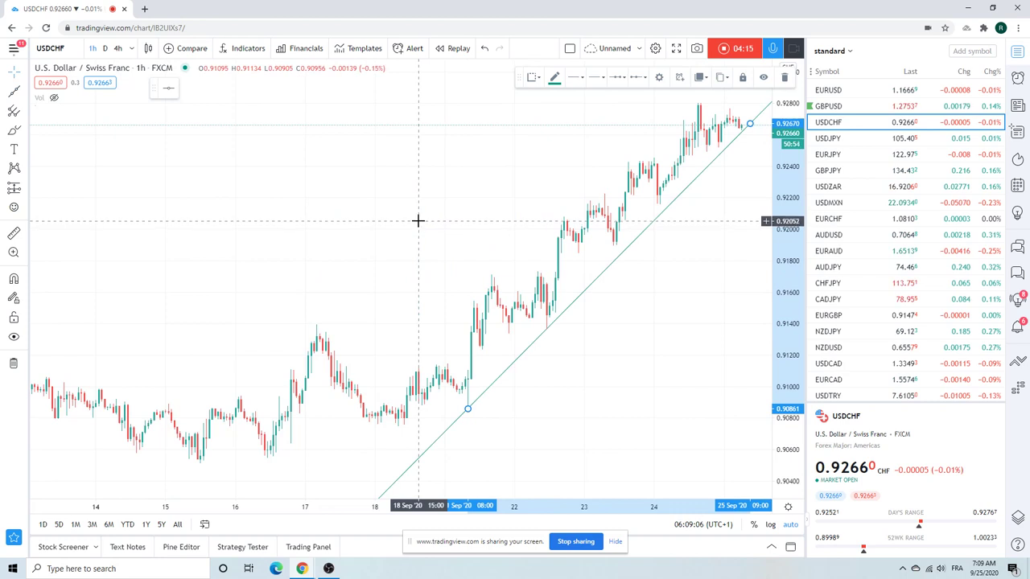
scroll(319, 207, up, 2)
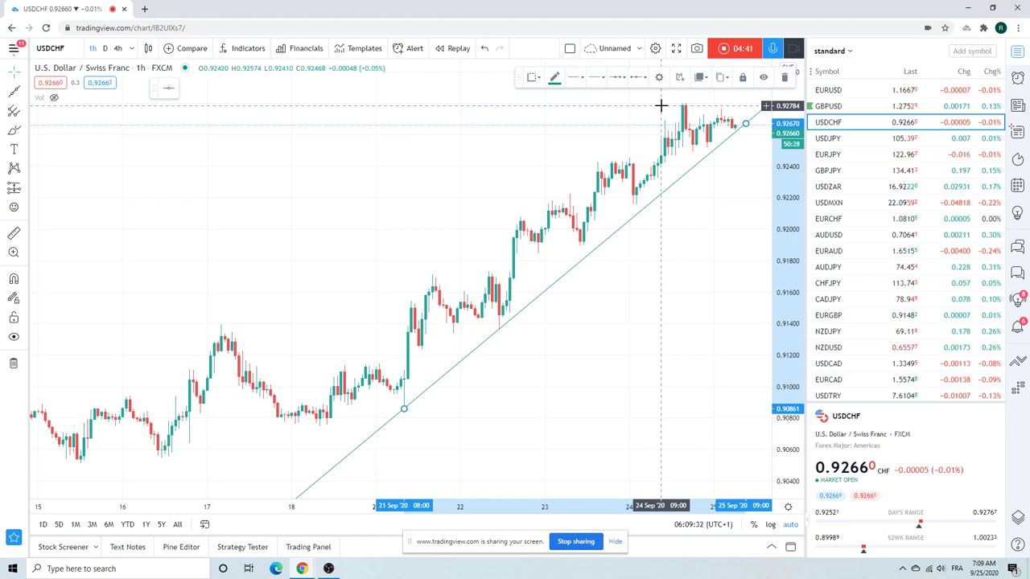
scroll(410, 226, up, 1)
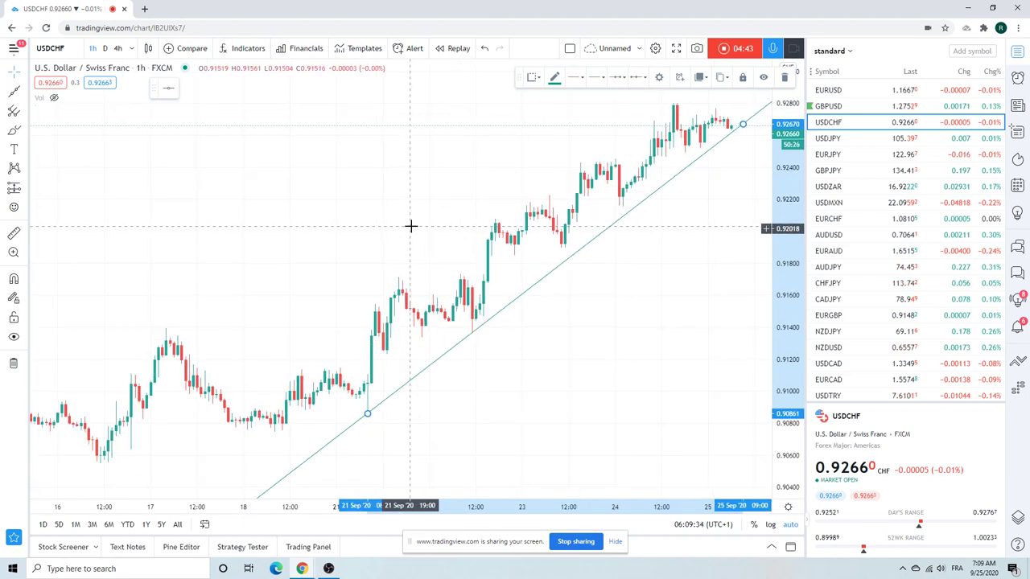
scroll(410, 226, down, 1)
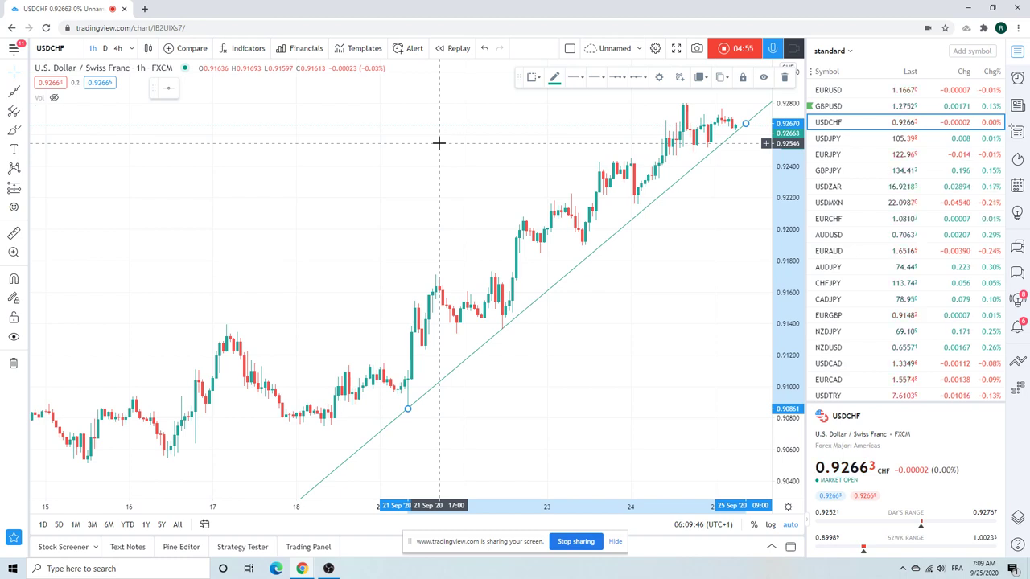
scroll(411, 163, up, 3)
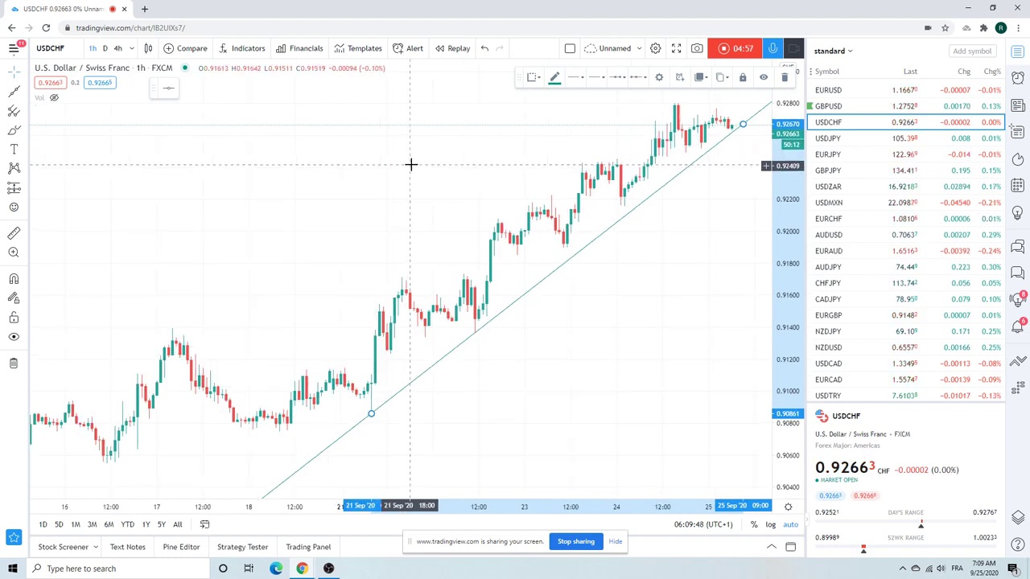
scroll(411, 163, down, 3)
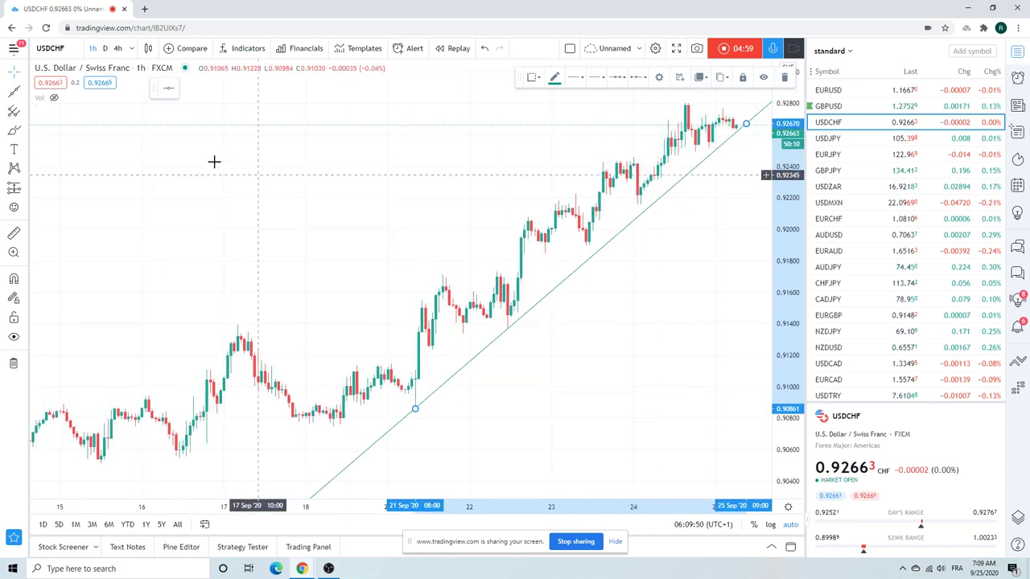
click(105, 48)
scroll(379, 271, up, 5)
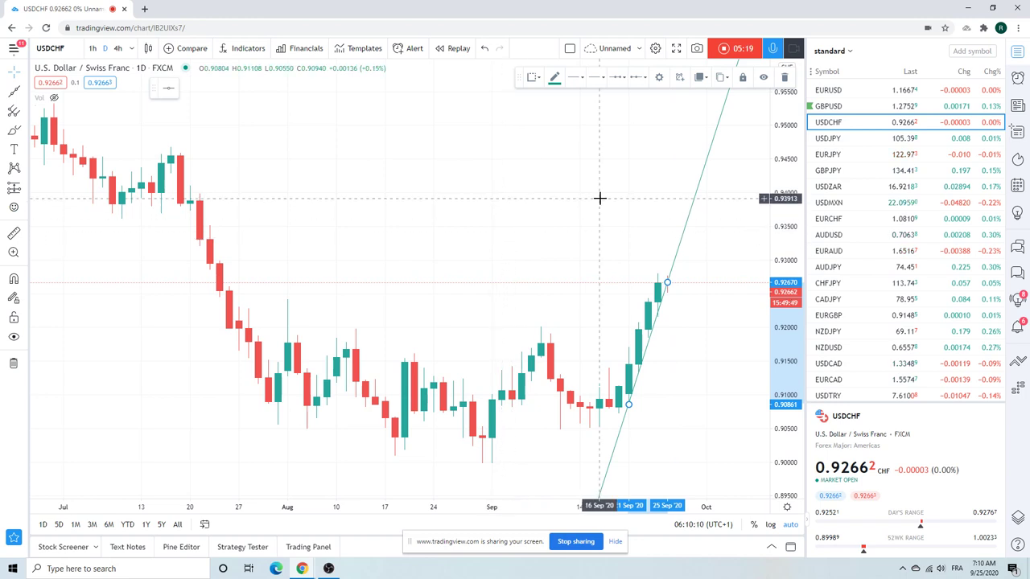
Deselect the USDCHF trend line so its edit handles disappear
click(636, 141)
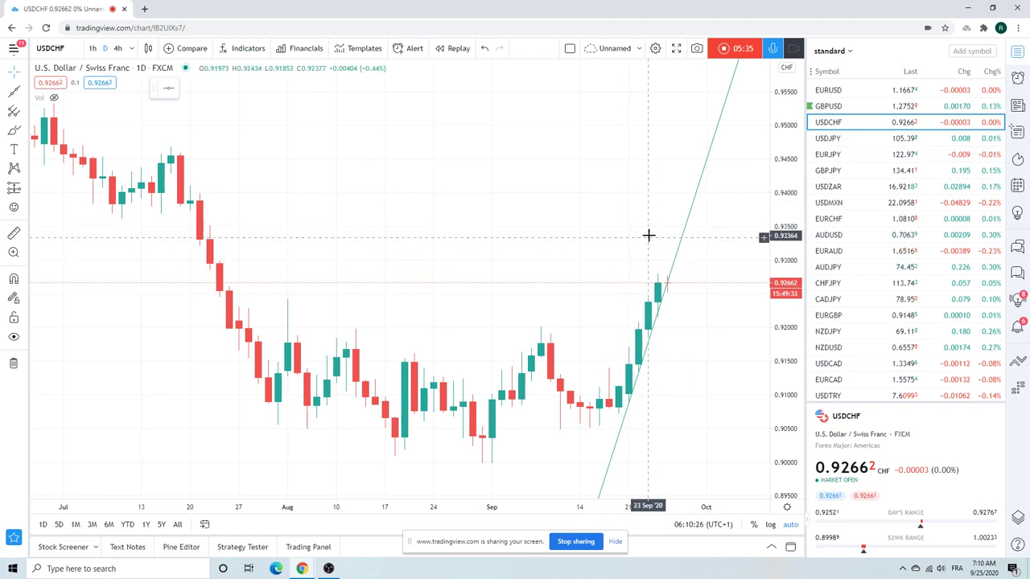
Load USDJPY from the watchlist and view it on 1-hour candles
click(832, 141)
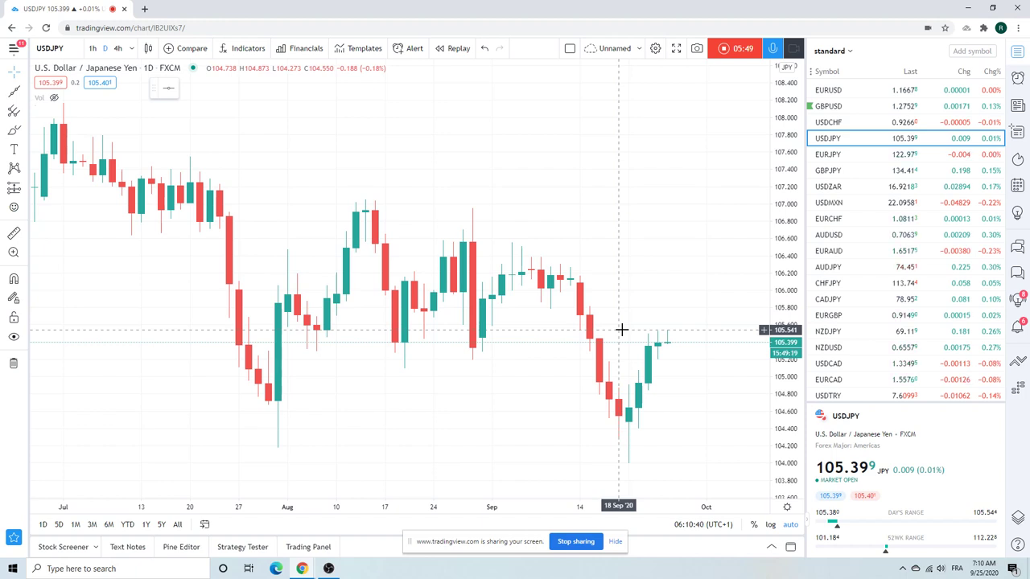
click(94, 51)
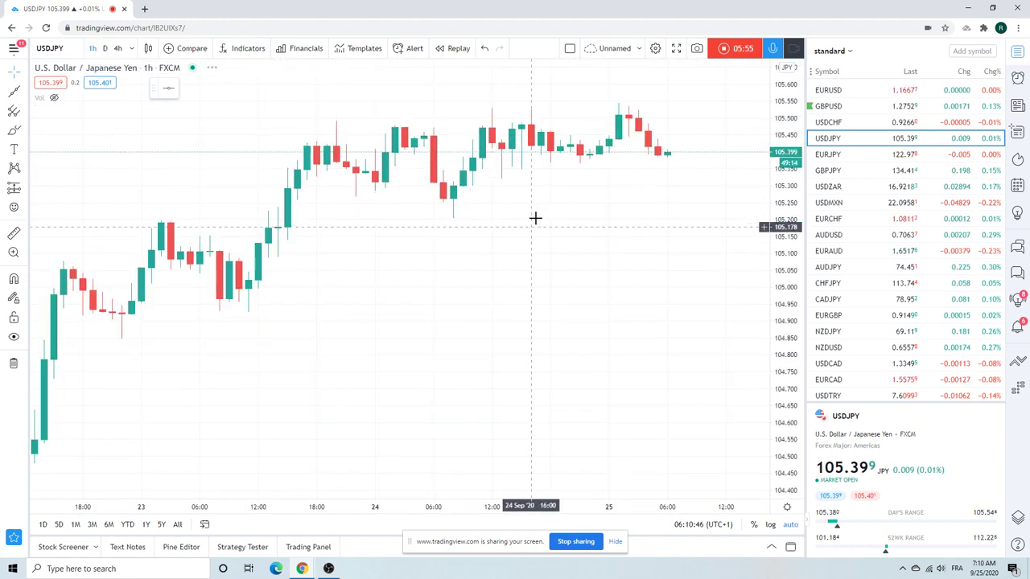
scroll(534, 222, down, 5)
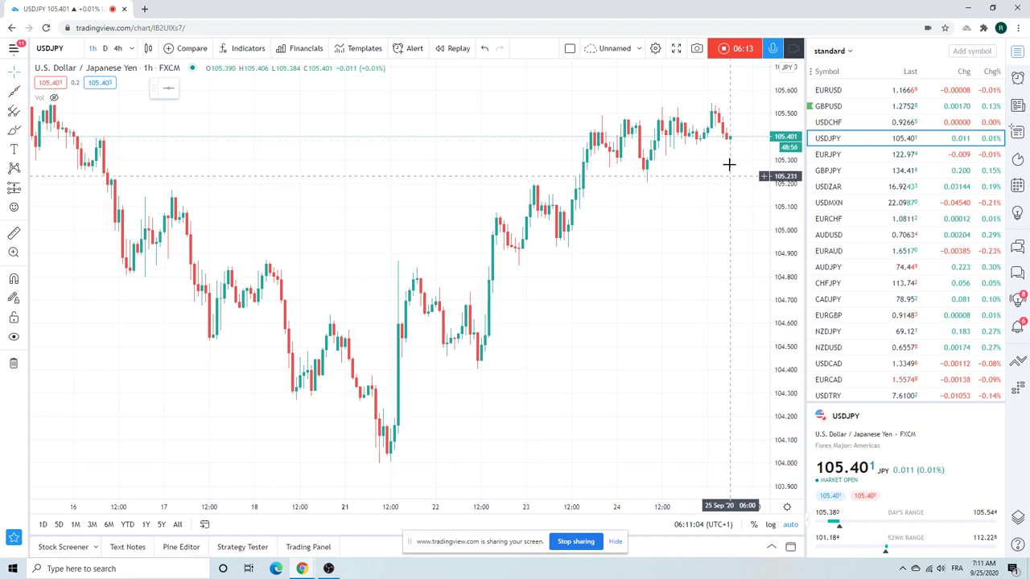
scroll(650, 206, down, 2)
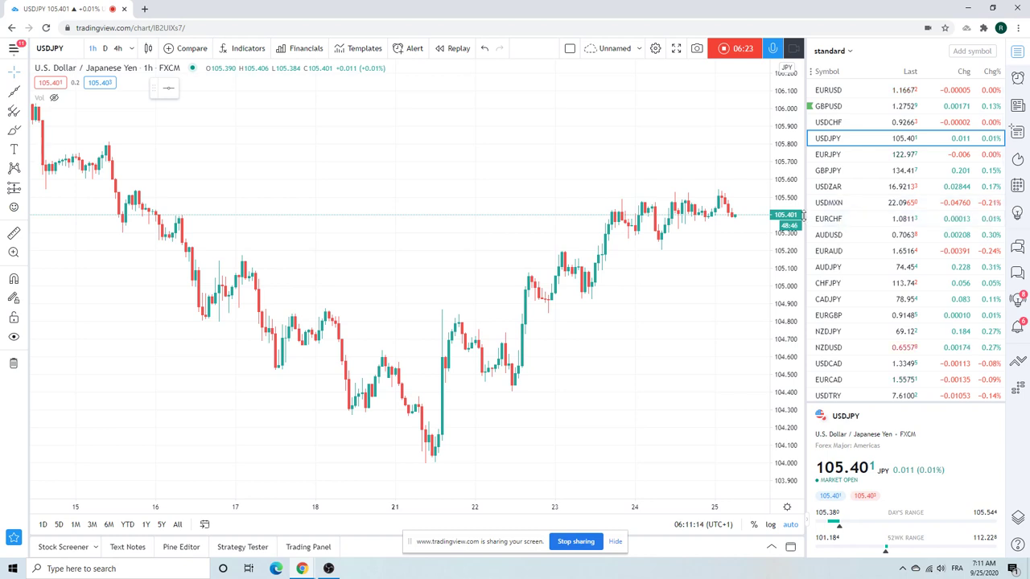
Review USDZAR on daily and hourly candles, then load the daily USDMXN chart
click(840, 187)
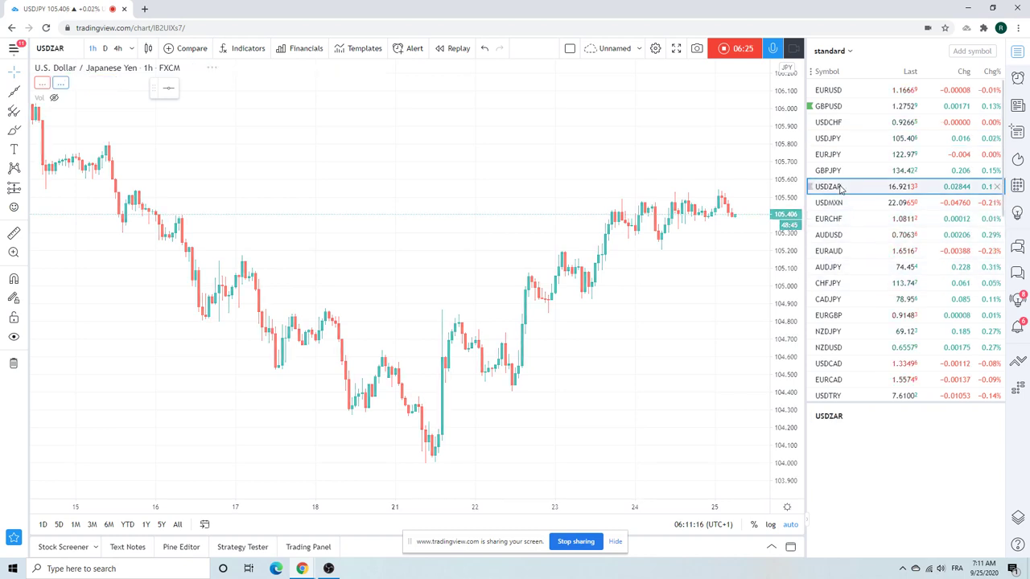
click(104, 48)
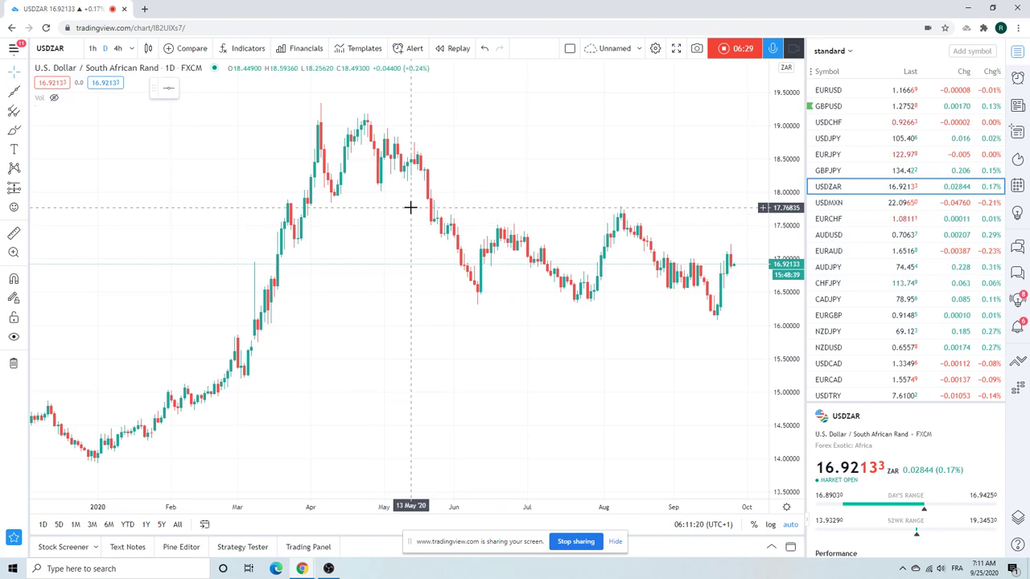
scroll(411, 207, up, 2)
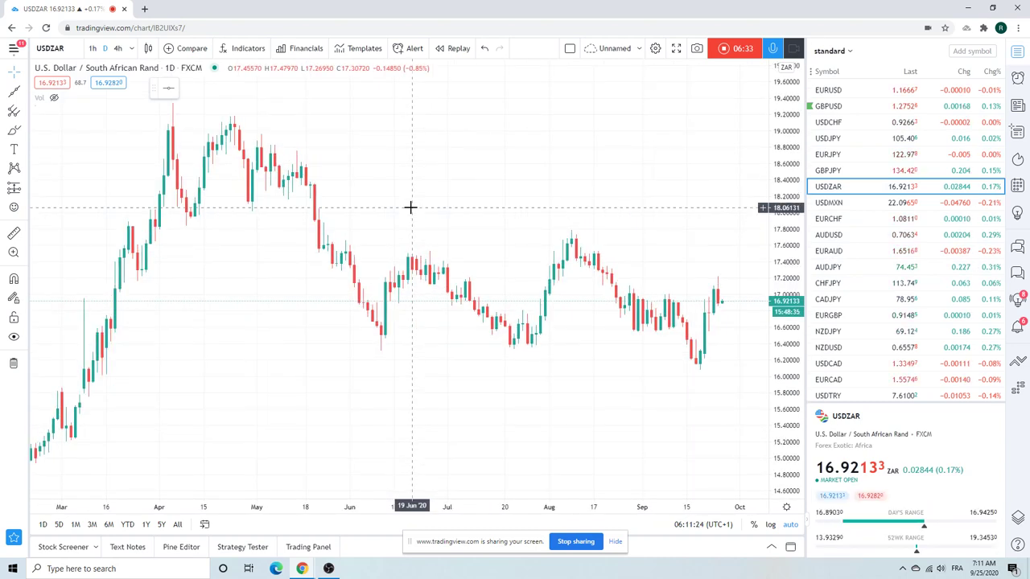
click(93, 48)
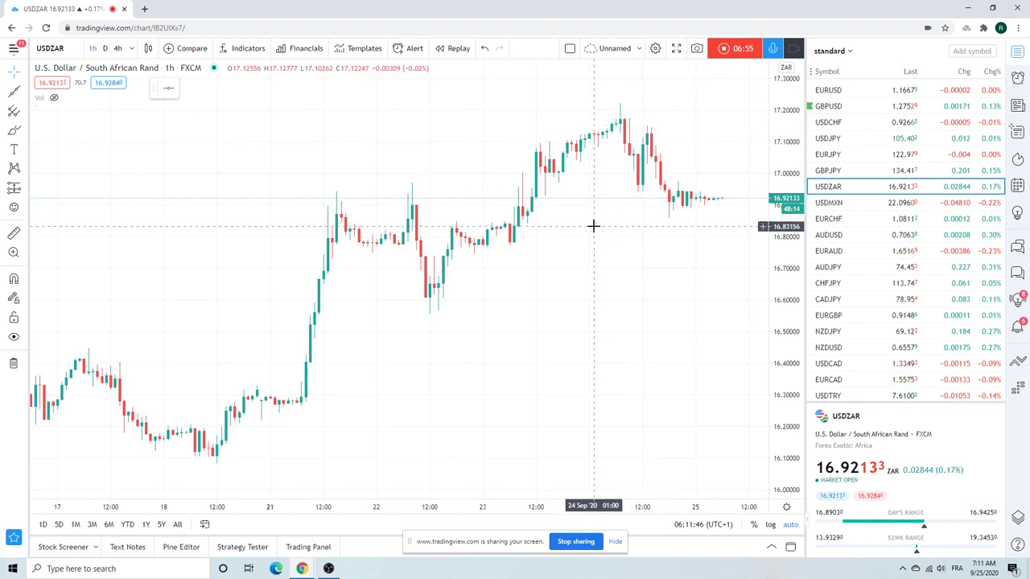
scroll(595, 223, down, 3)
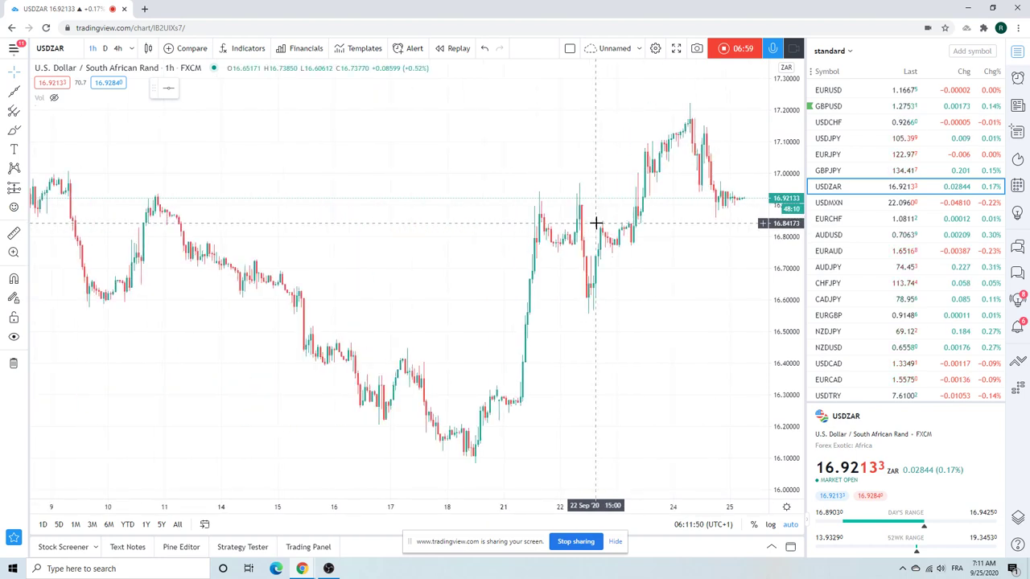
click(104, 48)
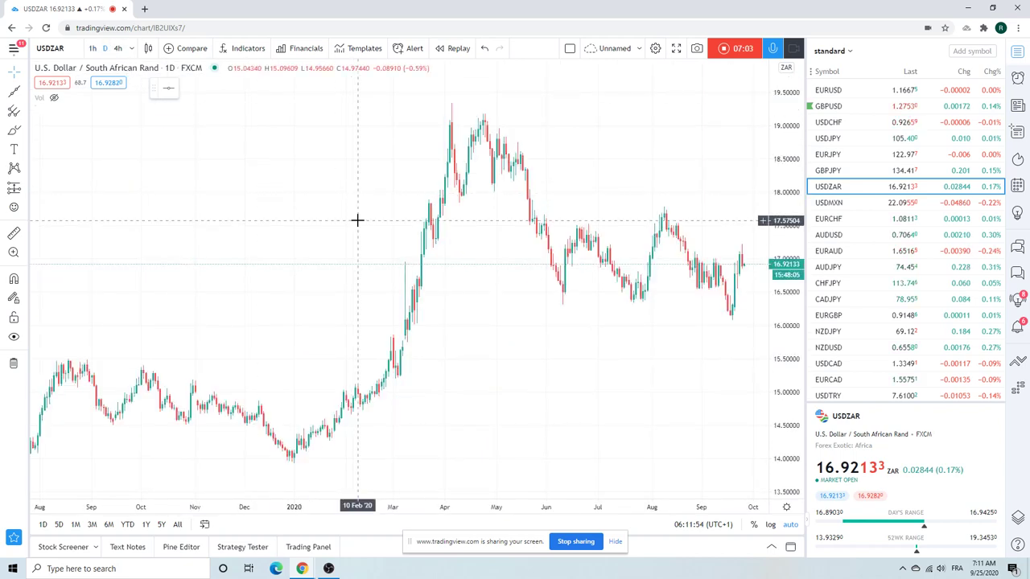
scroll(358, 220, up, 3)
scroll(358, 220, down, 3)
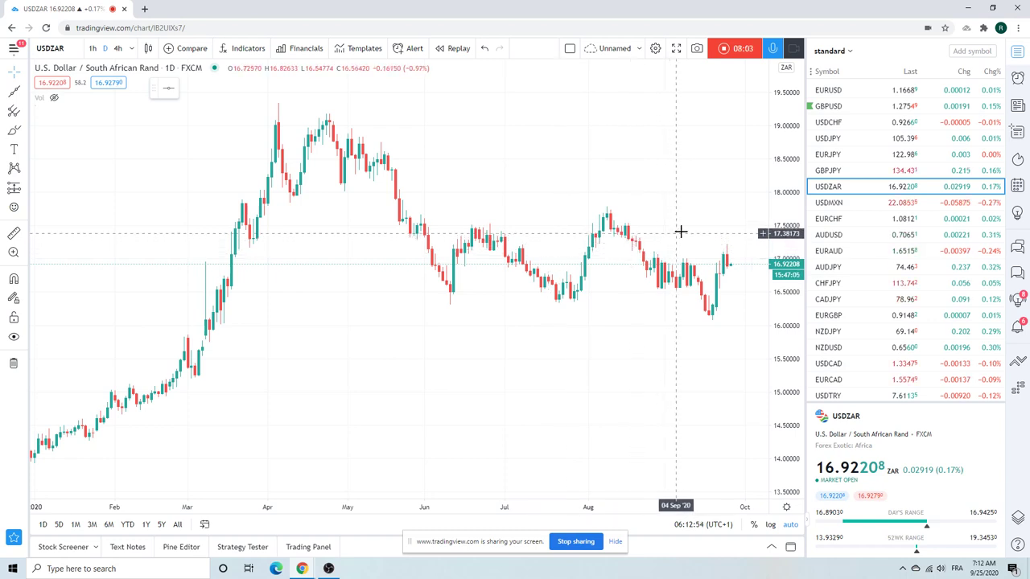
click(836, 203)
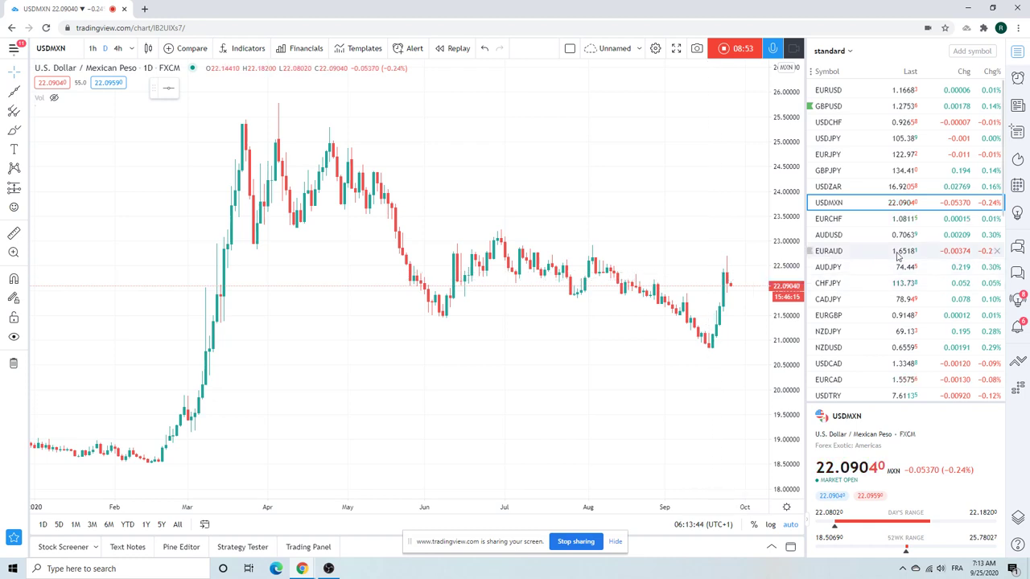
View the AUDUSD chart, then load the daily EURAUD chart
click(837, 235)
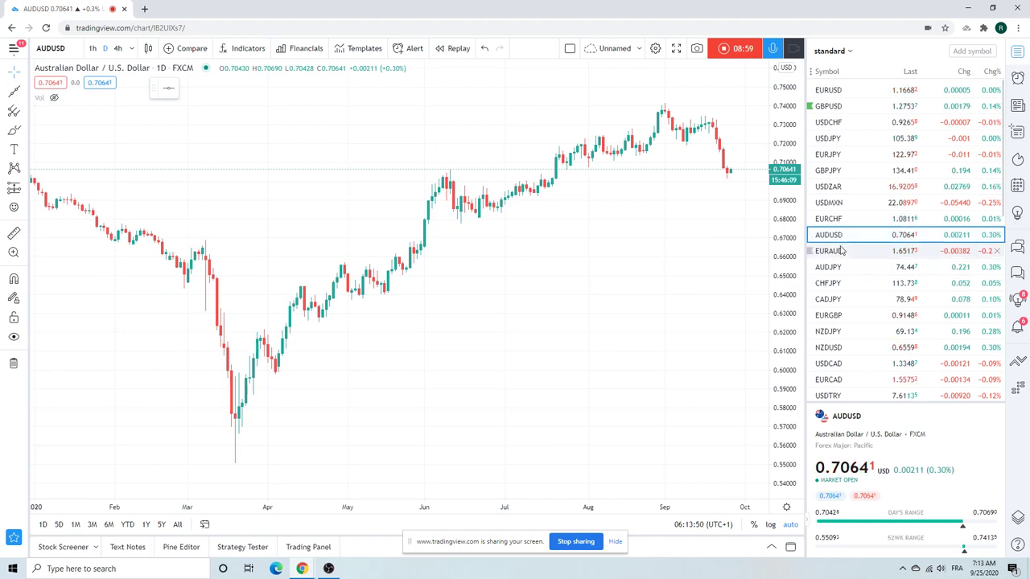
click(837, 251)
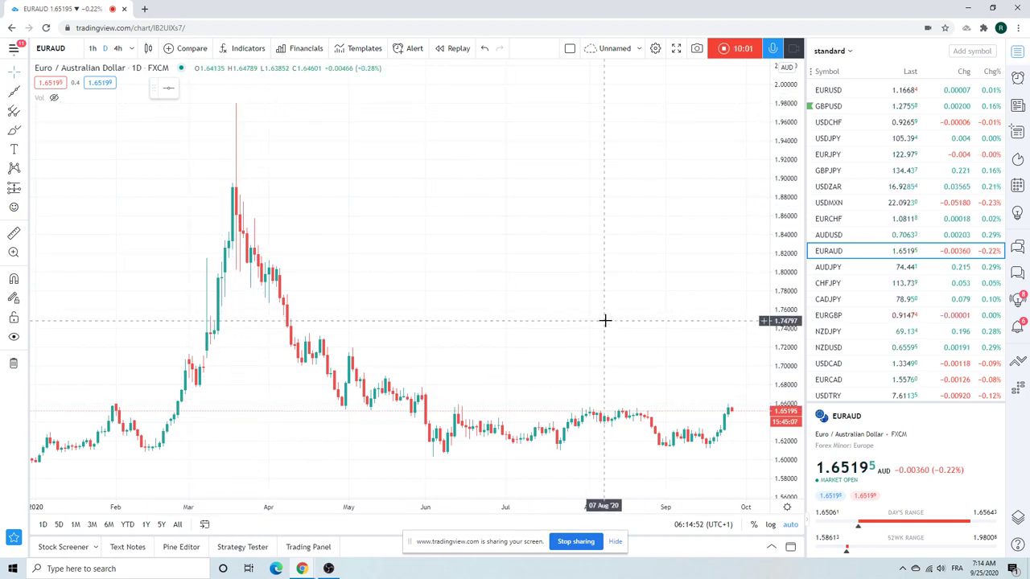
Check GC1! gold futures on 1-hour candles, then switch to USDCAD
scroll(867, 272, down, 4)
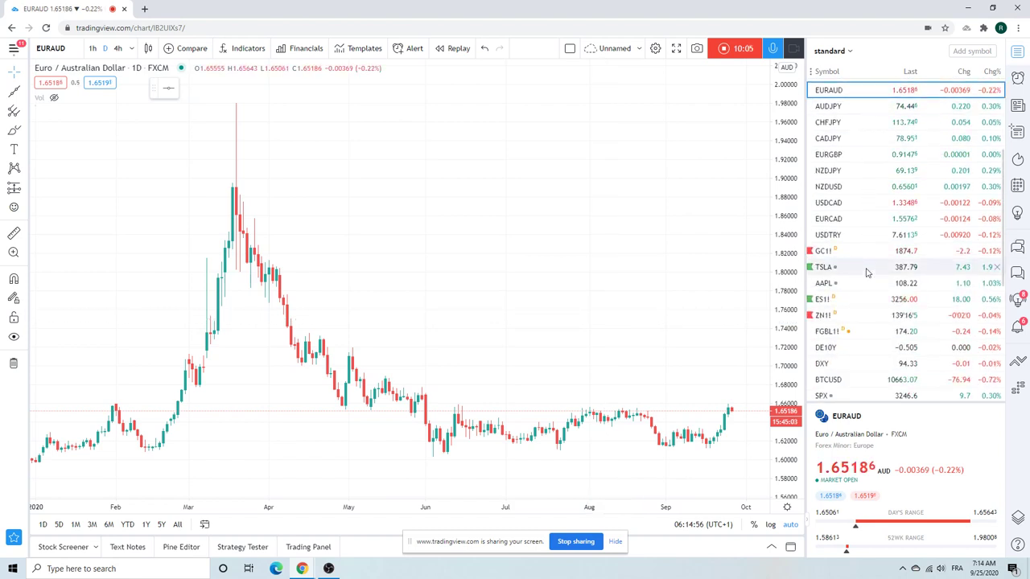
click(846, 257)
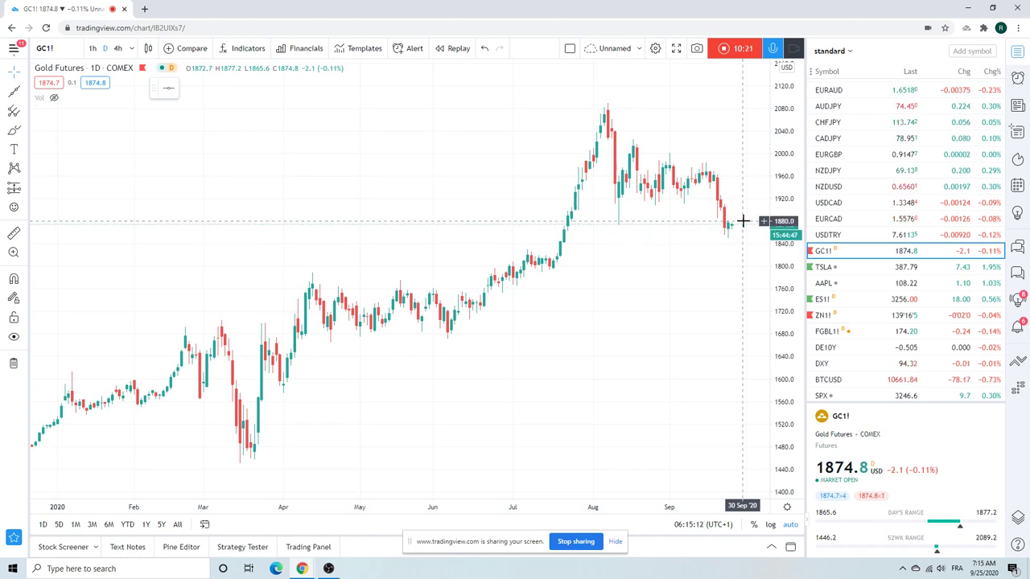
click(93, 48)
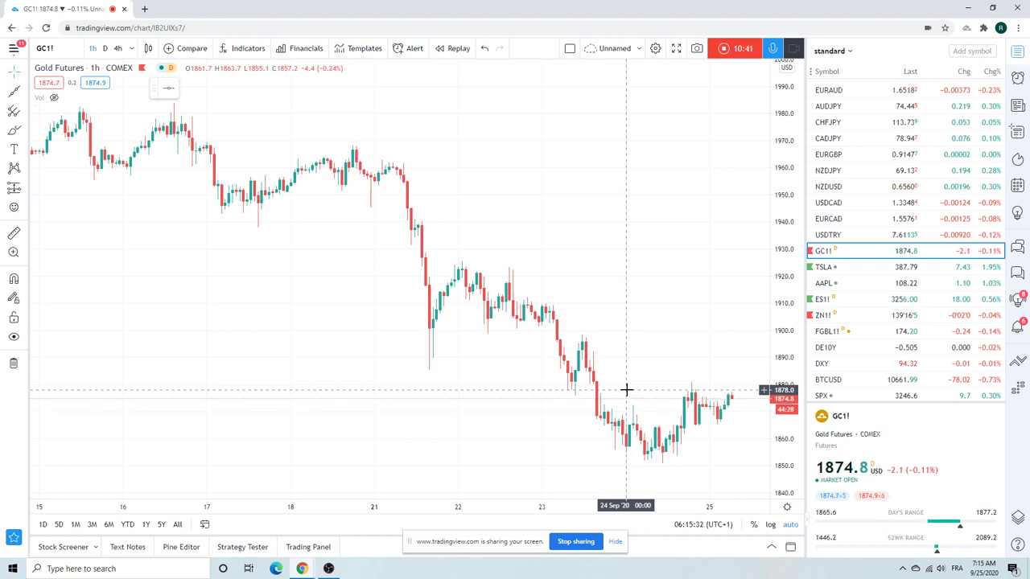
click(829, 203)
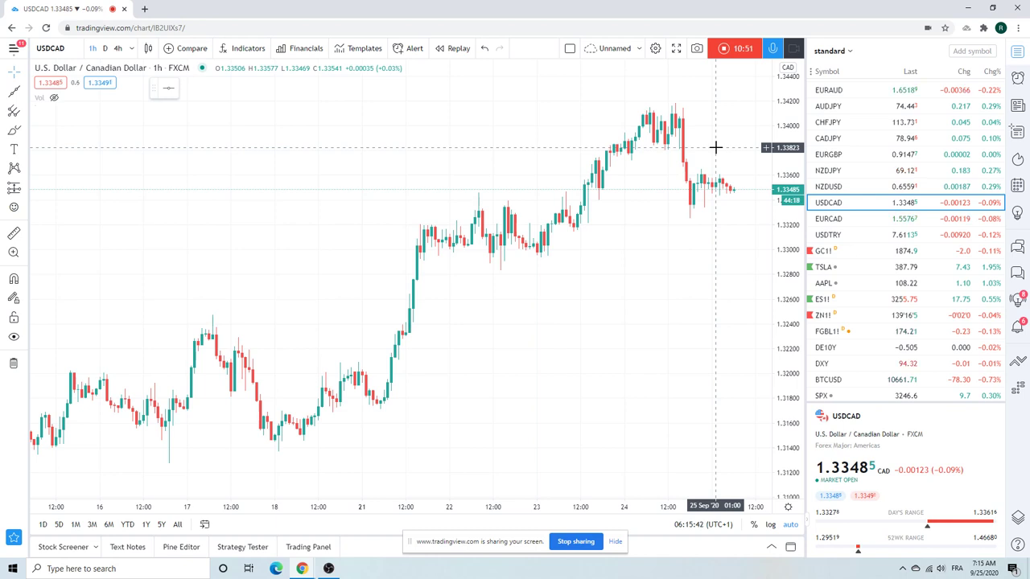
Bring up the CL1! Light Crude Oil Futures hourly chart from the watchlist
scroll(857, 179, down, 3)
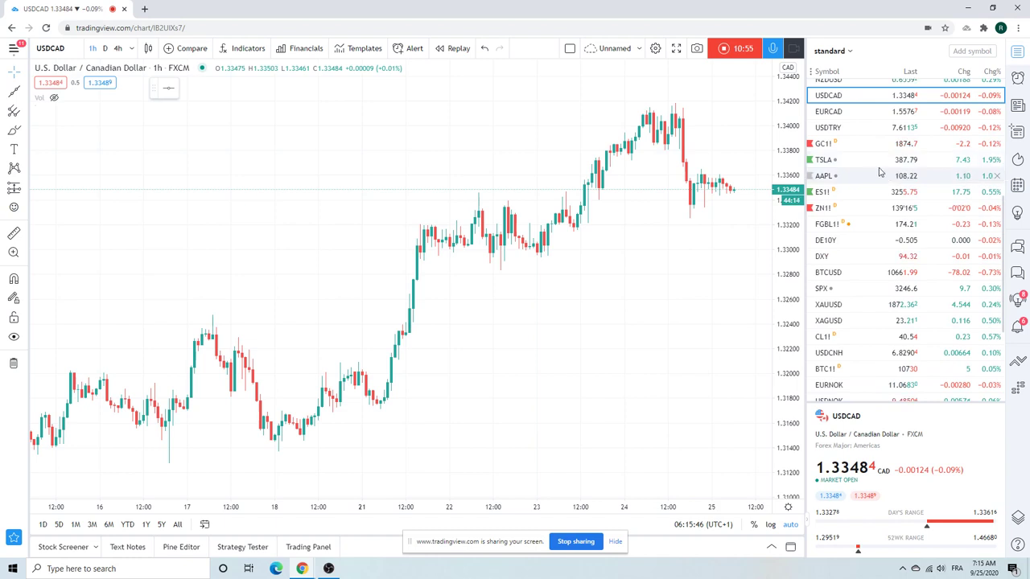
scroll(879, 181, down, 3)
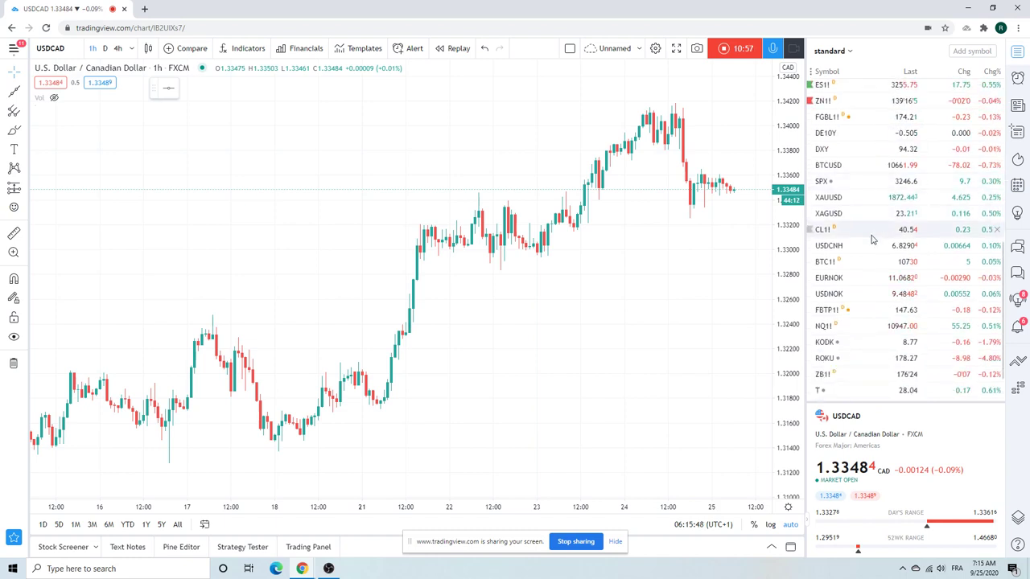
click(829, 232)
scroll(644, 169, down, 2)
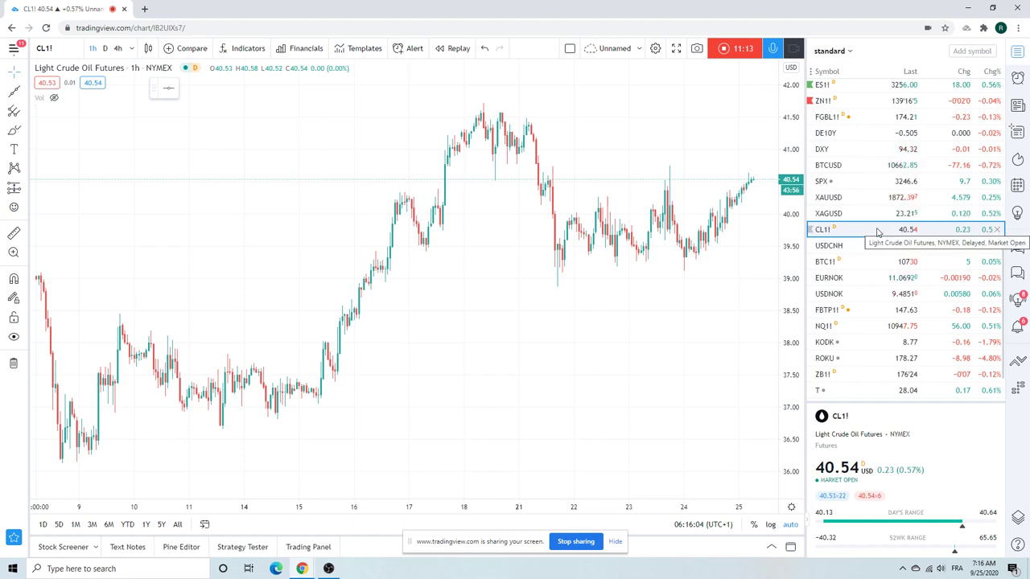
scroll(877, 231, down, 1)
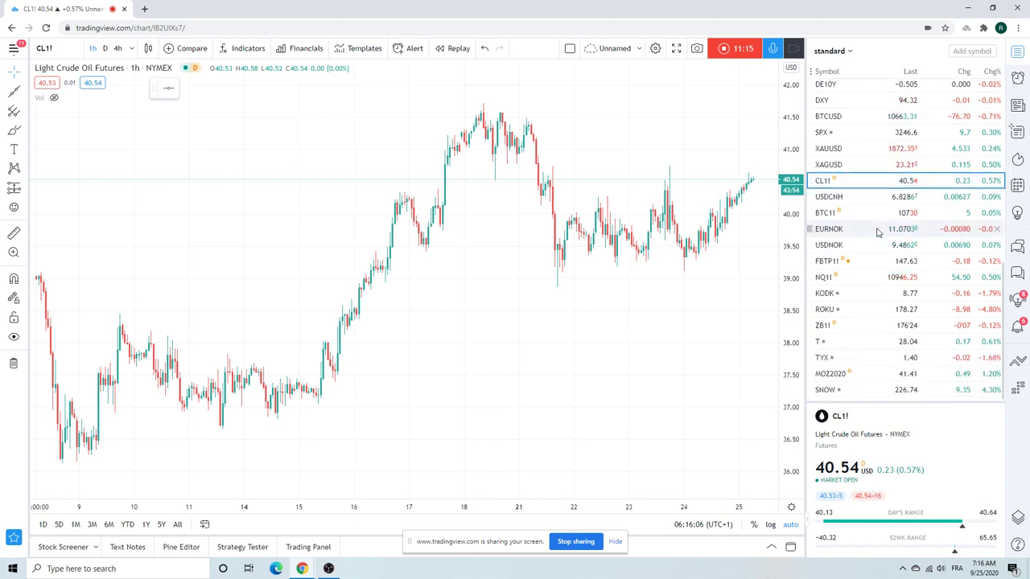
scroll(890, 251, up, 2)
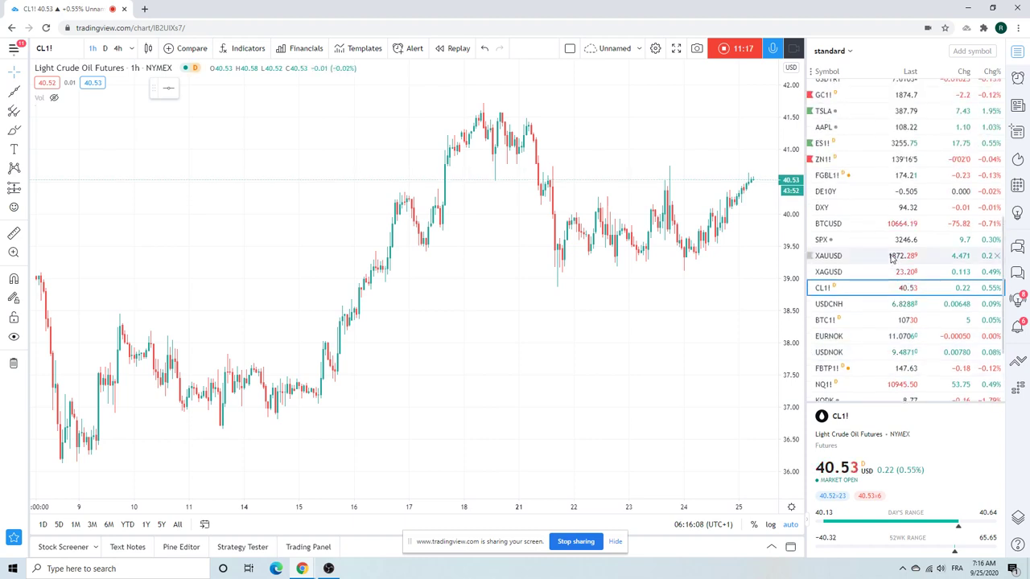
scroll(901, 230, down, 2)
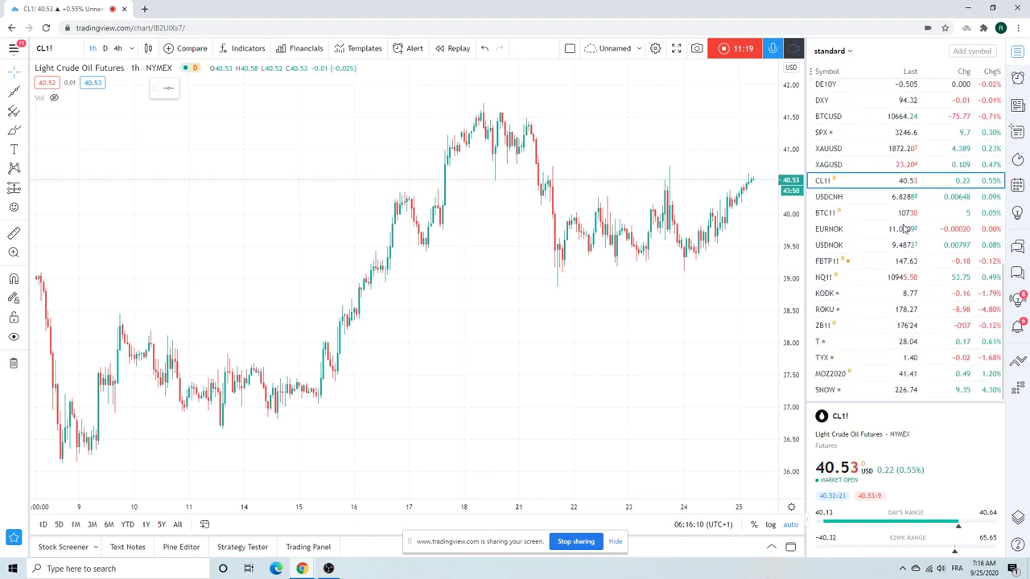
scroll(889, 273, up, 3)
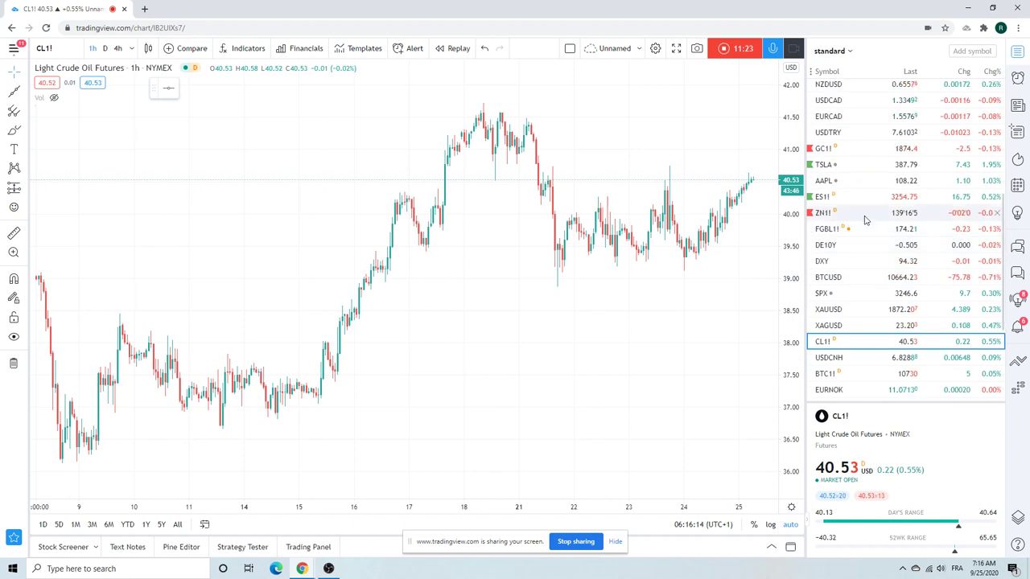
Open the ZN1! 10 Year T-Note futures chart
click(865, 215)
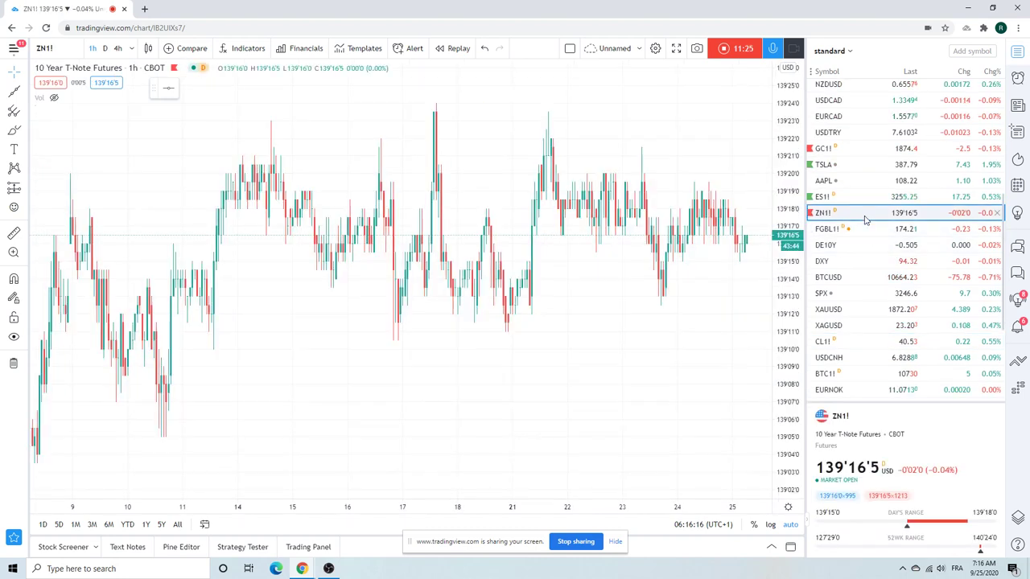
scroll(865, 219, up, 2)
scroll(865, 218, down, 2)
scroll(865, 218, down, 5)
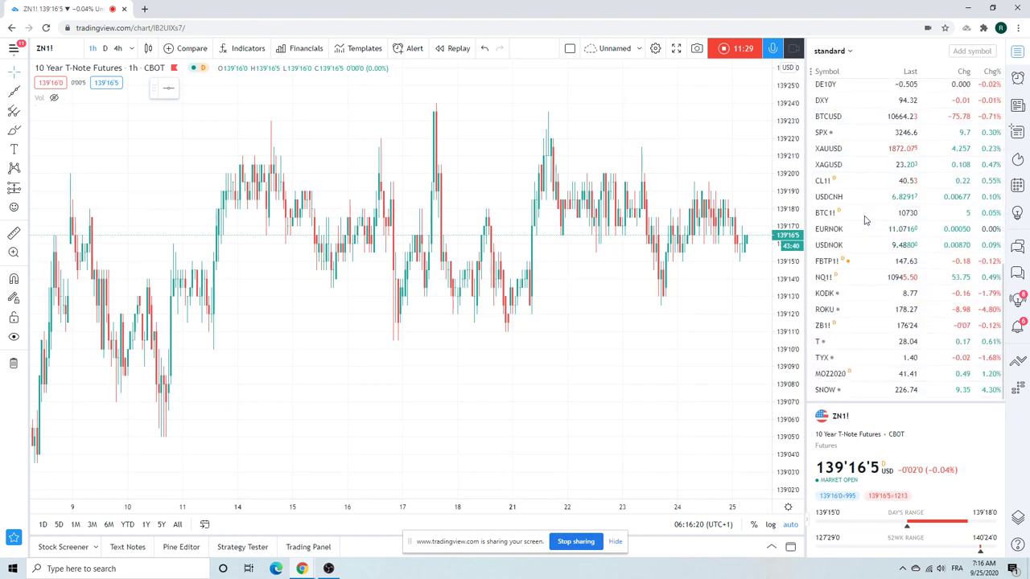
Display the ZB1! T-Bond Futures chart on the 1D daily interval
click(839, 326)
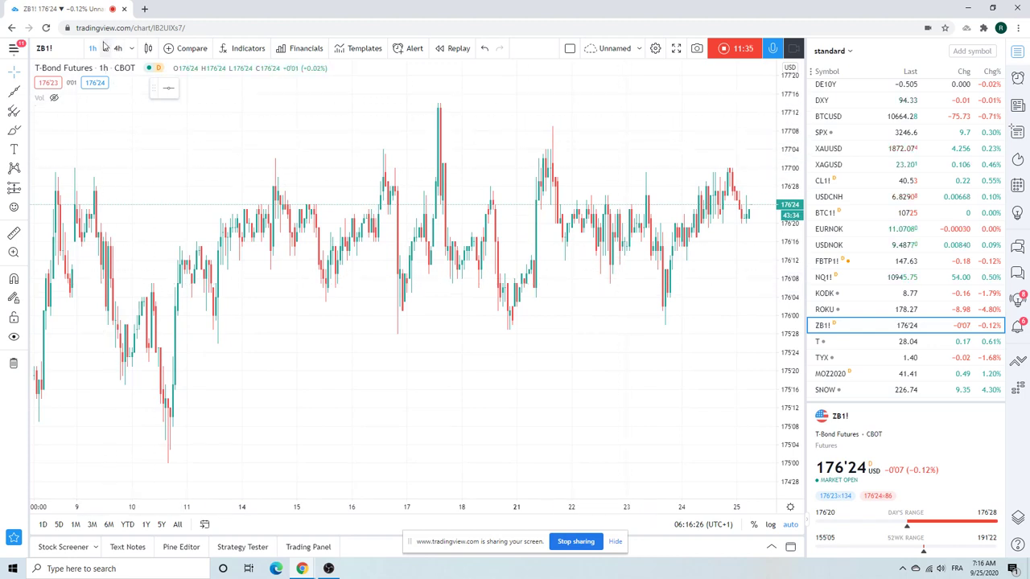
text(1D)
key(Return)
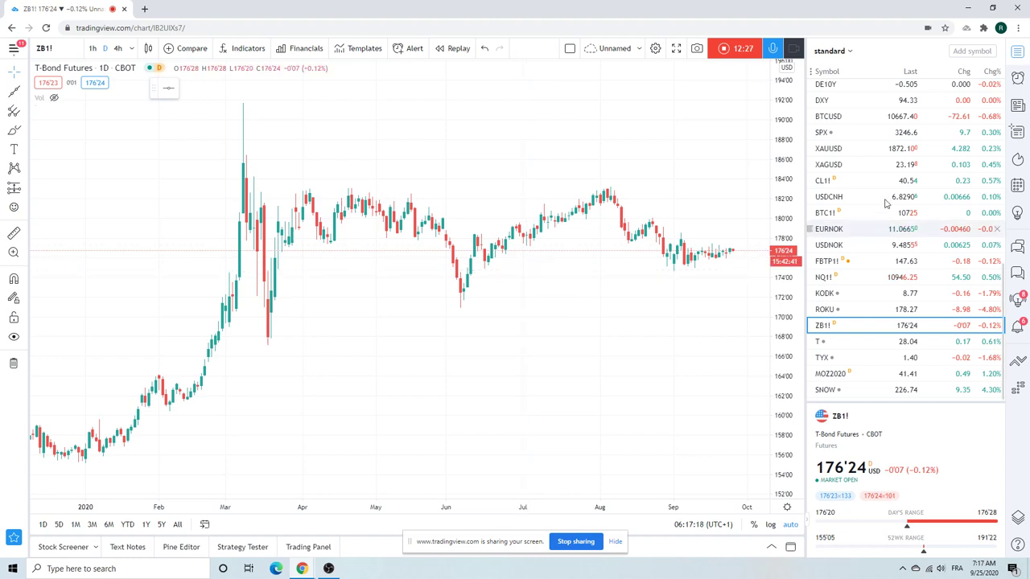
Show the BTCUSD Bitcoin / U.S. Dollar chart from the watchlist
click(873, 118)
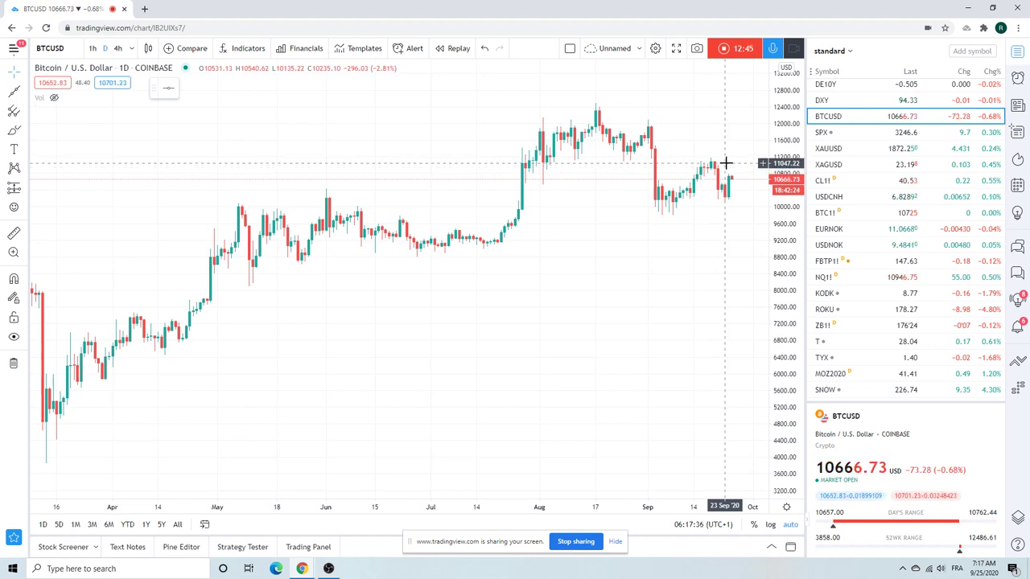
scroll(919, 207, up, 2)
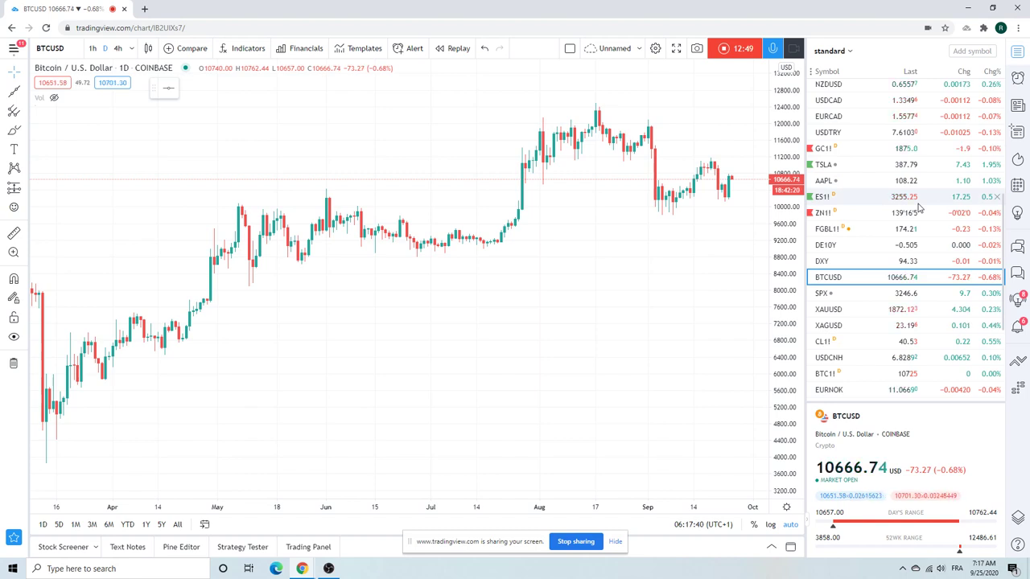
scroll(887, 200, up, 2)
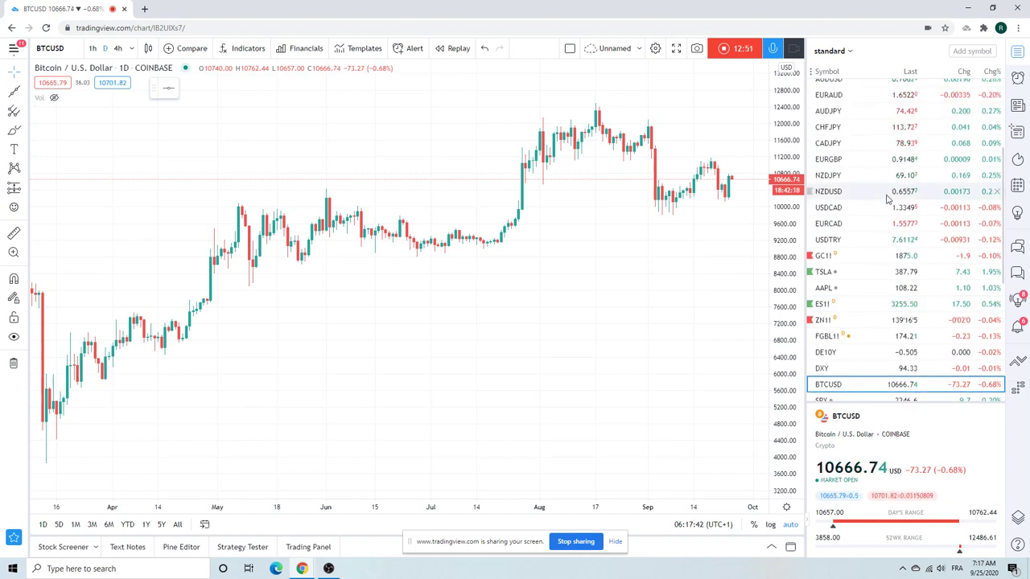
scroll(887, 200, up, 1)
scroll(885, 200, up, 2)
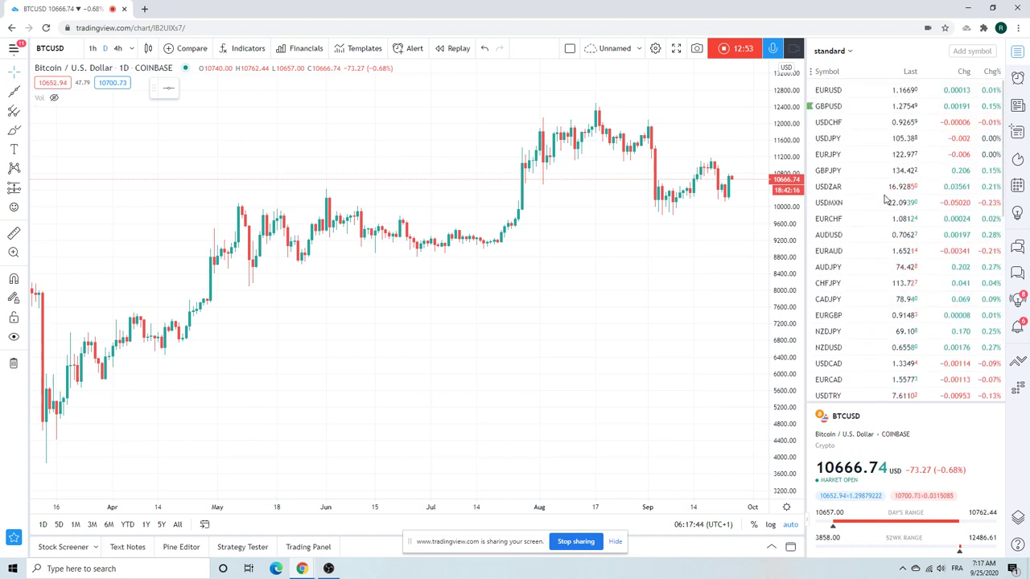